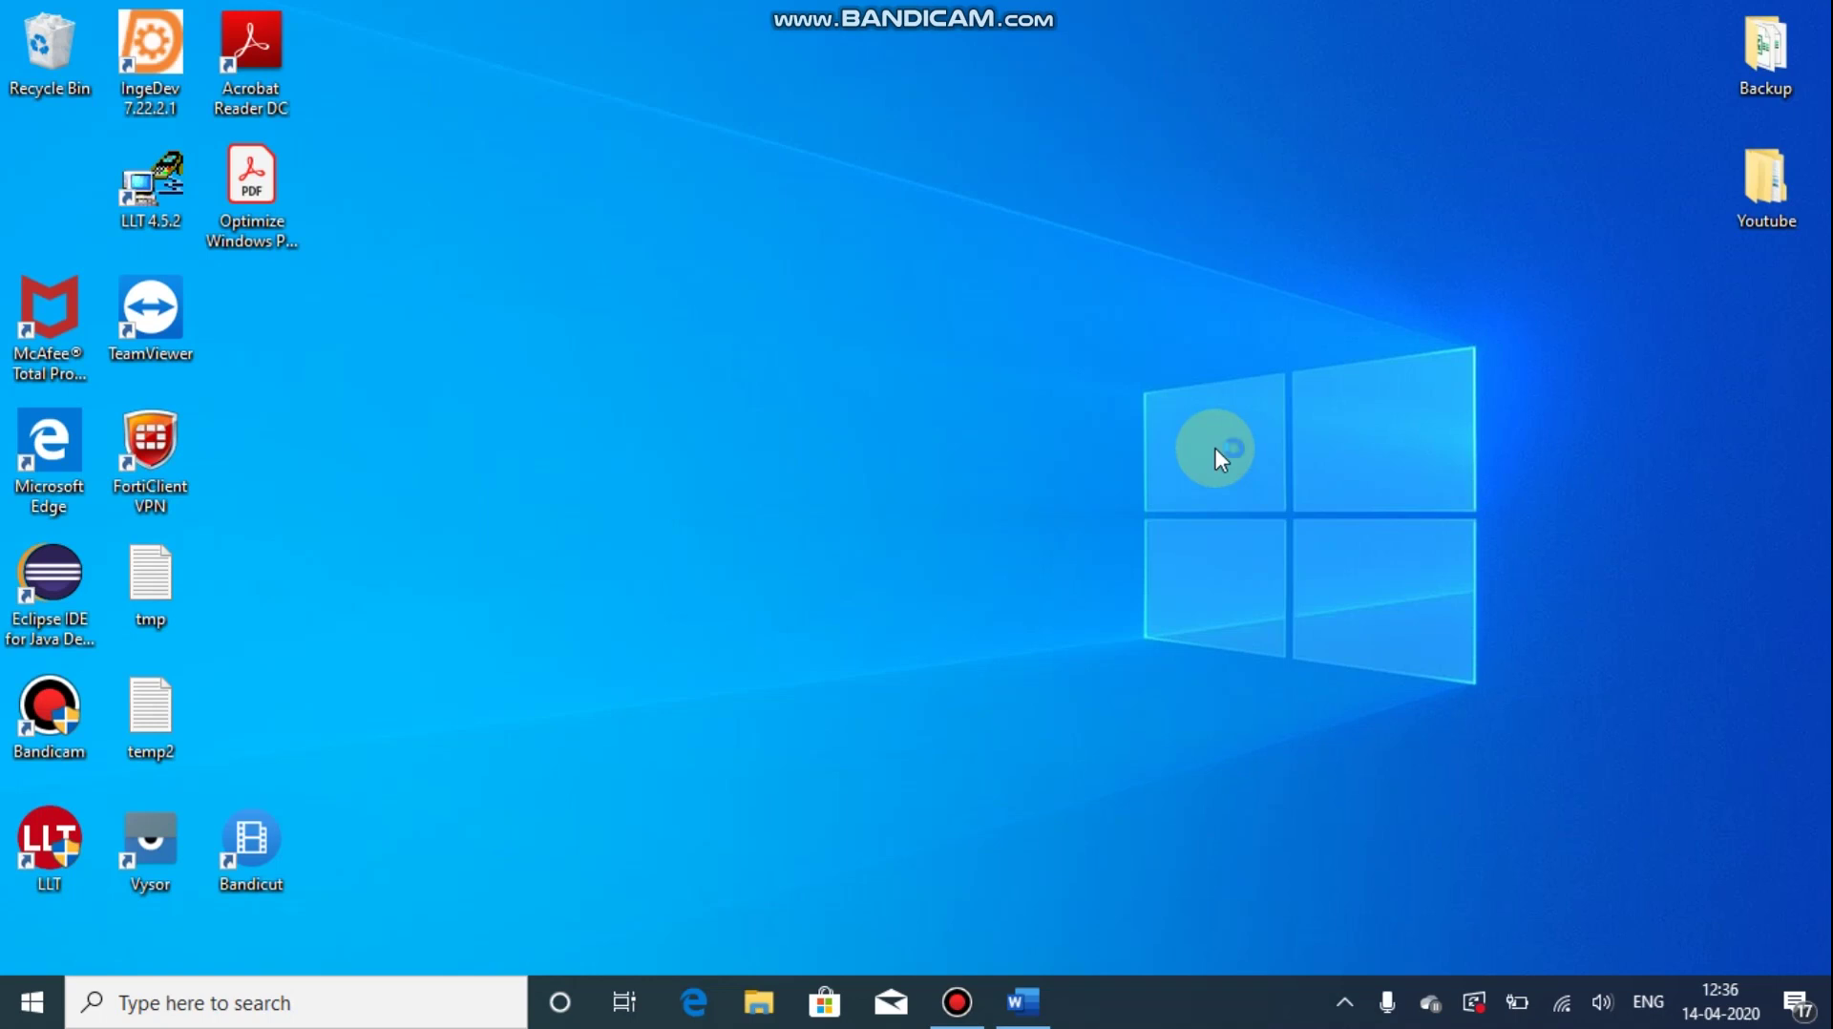
- Read through the Word password-removal notes and select the 'Install Google Chrome' heading, then leave Word
{"action": "left_click", "coordinate": [1026, 1002]}
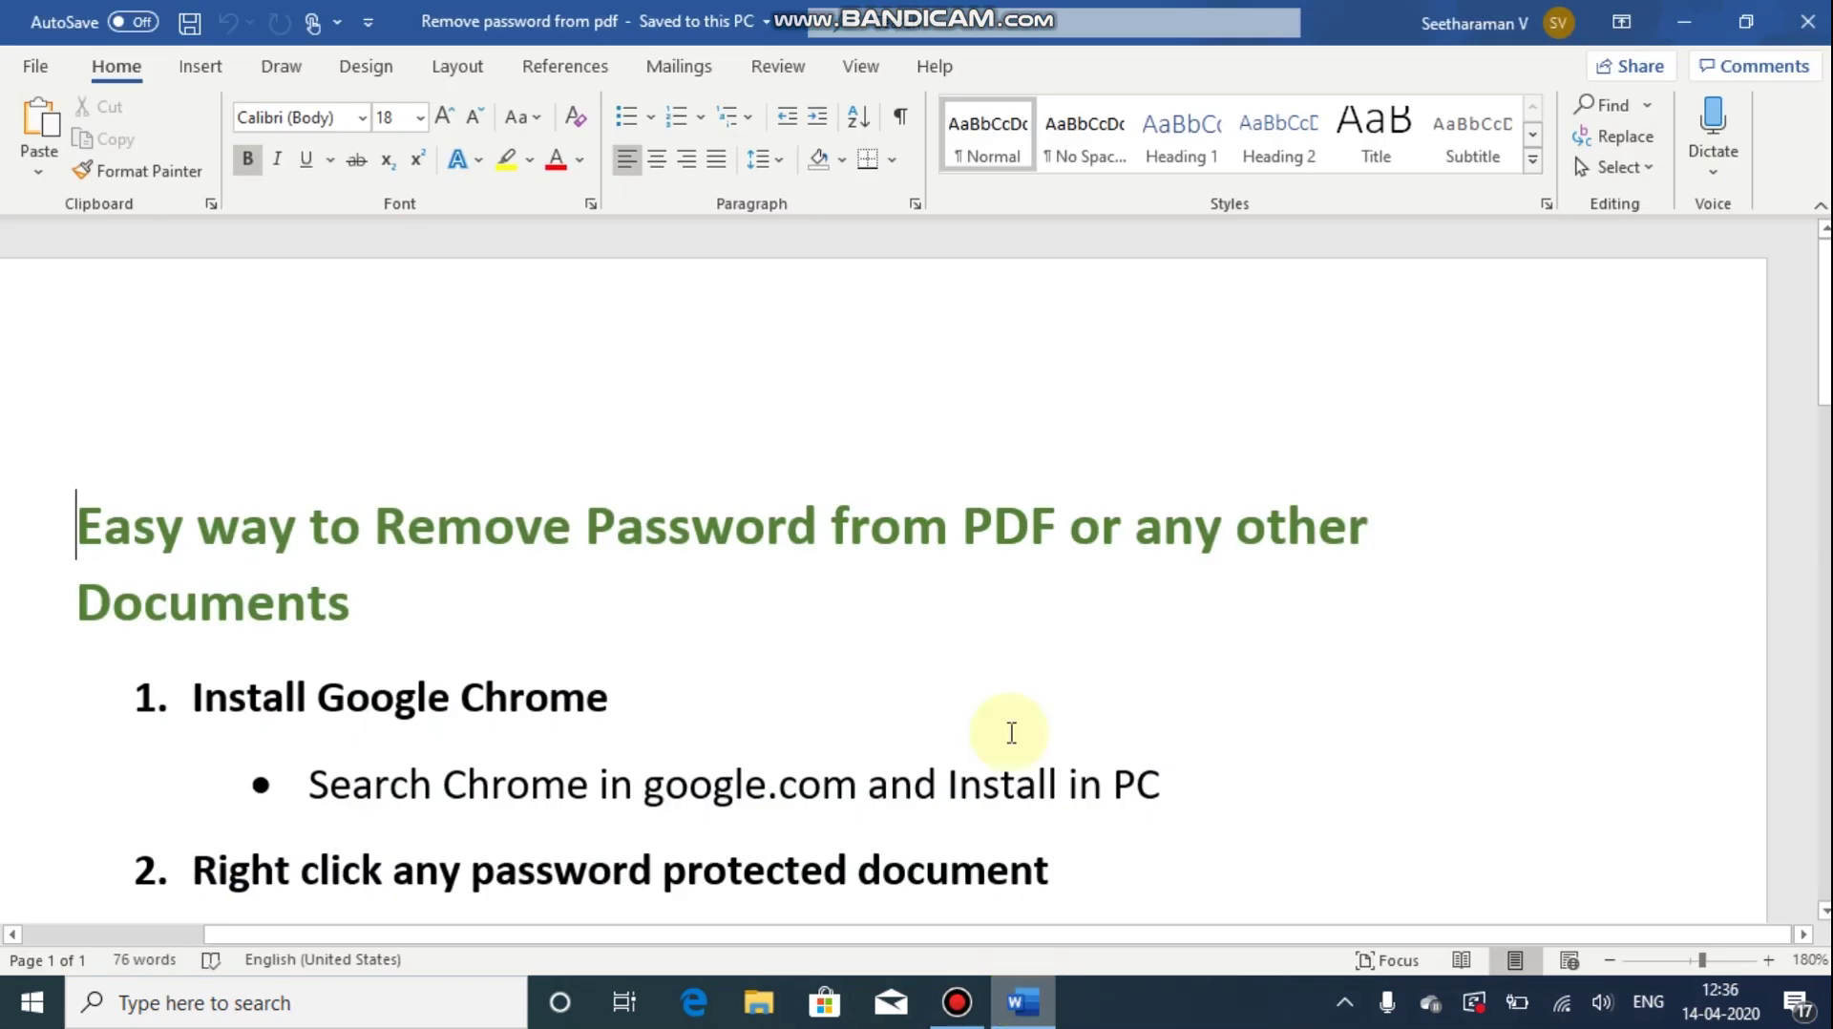
{"action": "scroll", "coordinate": [998, 697], "scroll_direction": "down", "scroll_amount": 1}
{"action": "scroll", "coordinate": [983, 698], "scroll_direction": "down", "scroll_amount": 5}
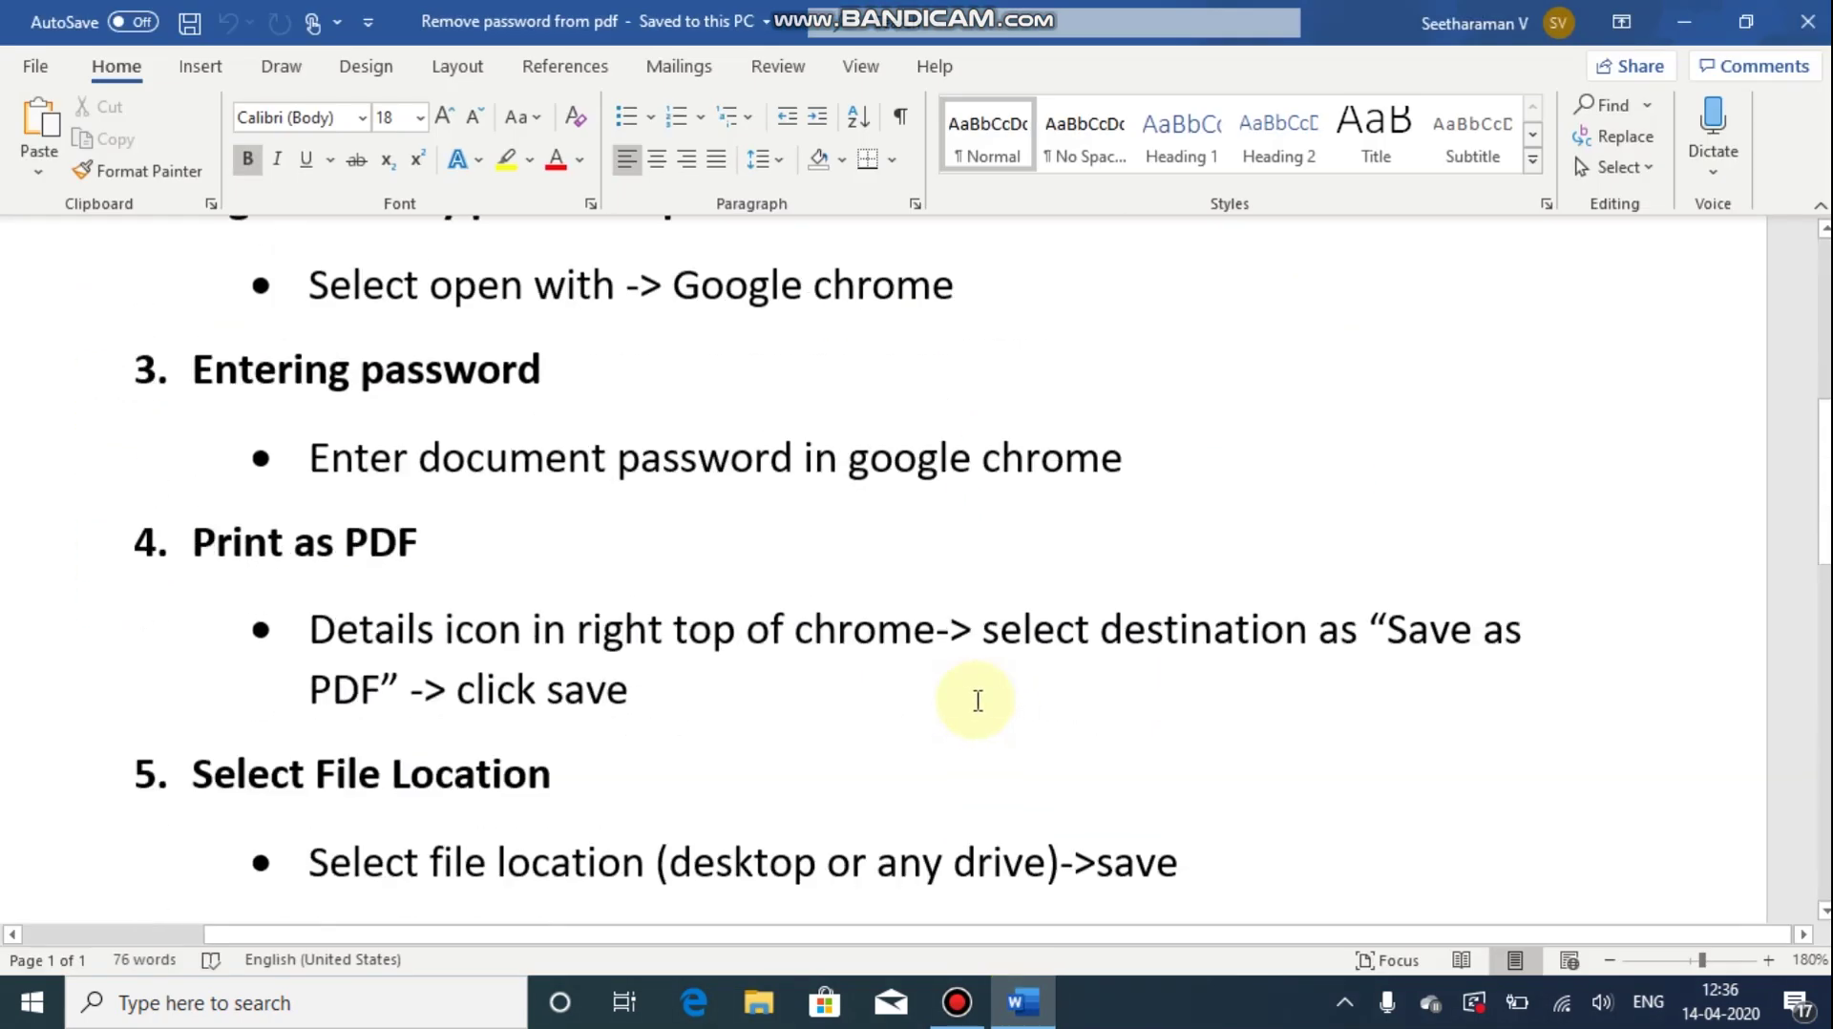
{"action": "scroll", "coordinate": [965, 675], "scroll_direction": "up", "scroll_amount": 5}
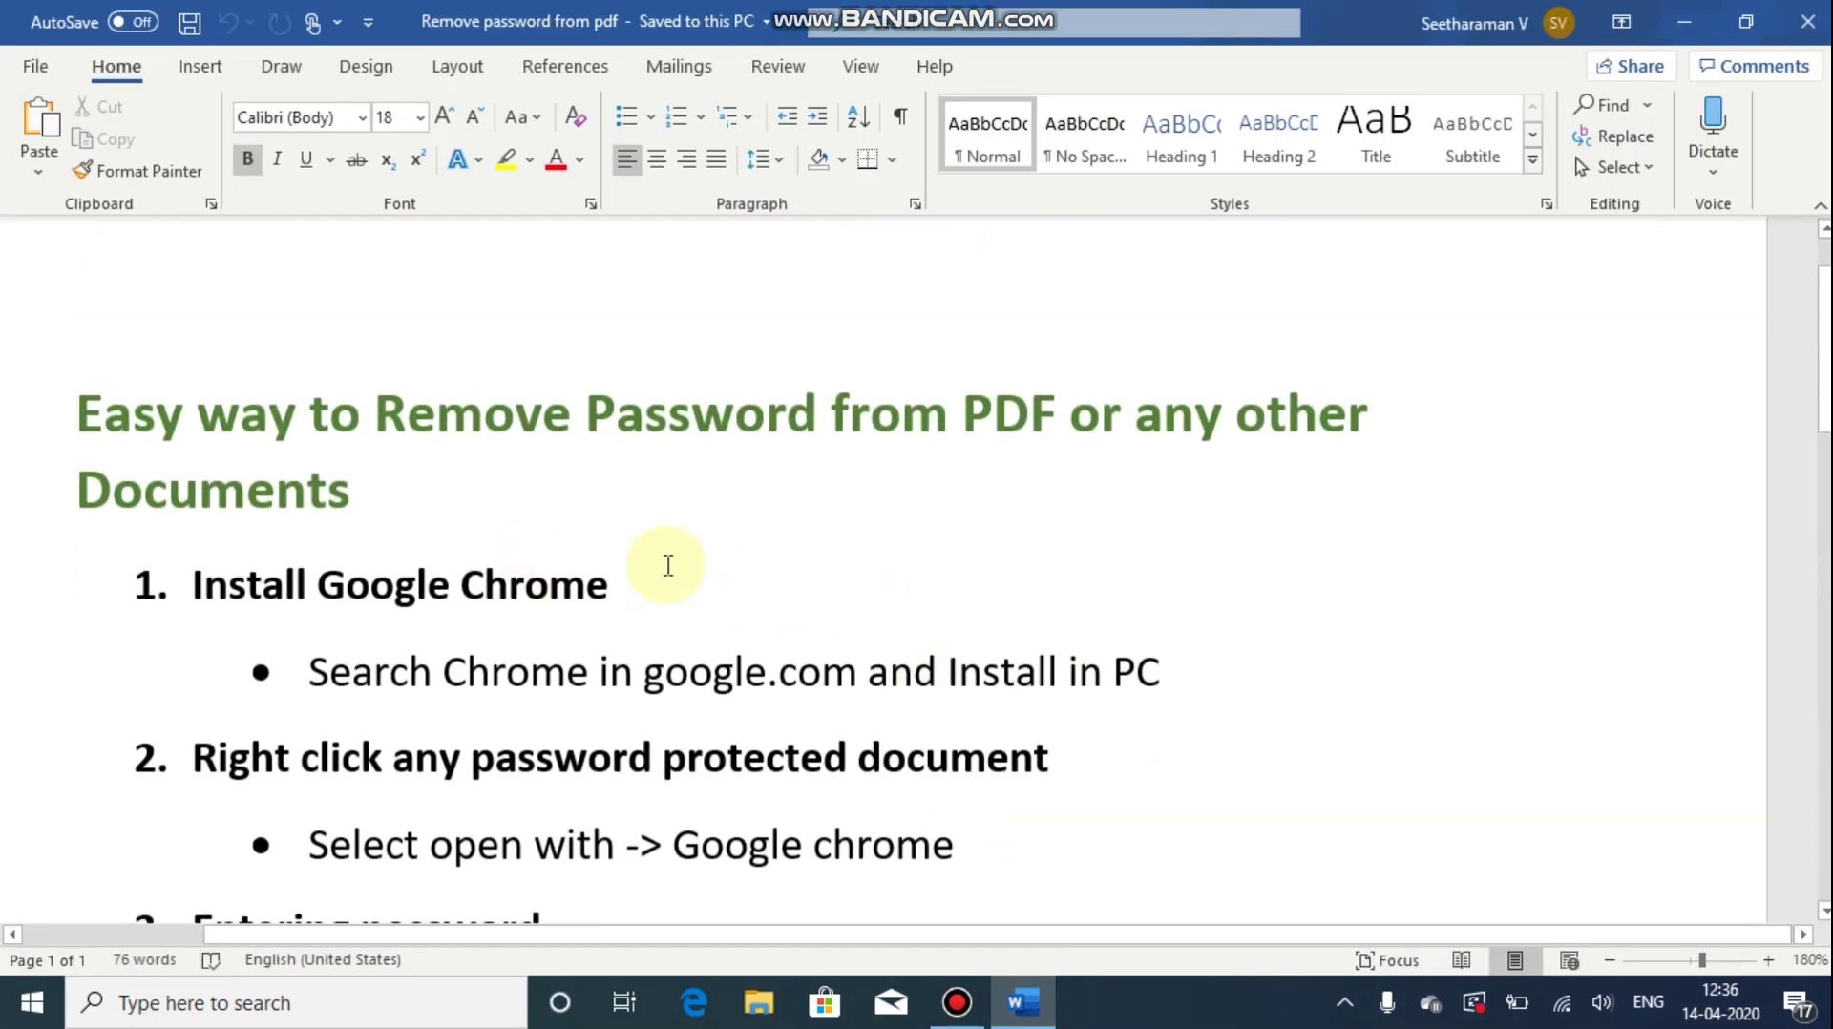
{"action": "scroll", "coordinate": [238, 496], "scroll_direction": "down", "scroll_amount": 3}
{"action": "scroll", "coordinate": [238, 447], "scroll_direction": "up", "scroll_amount": 2}
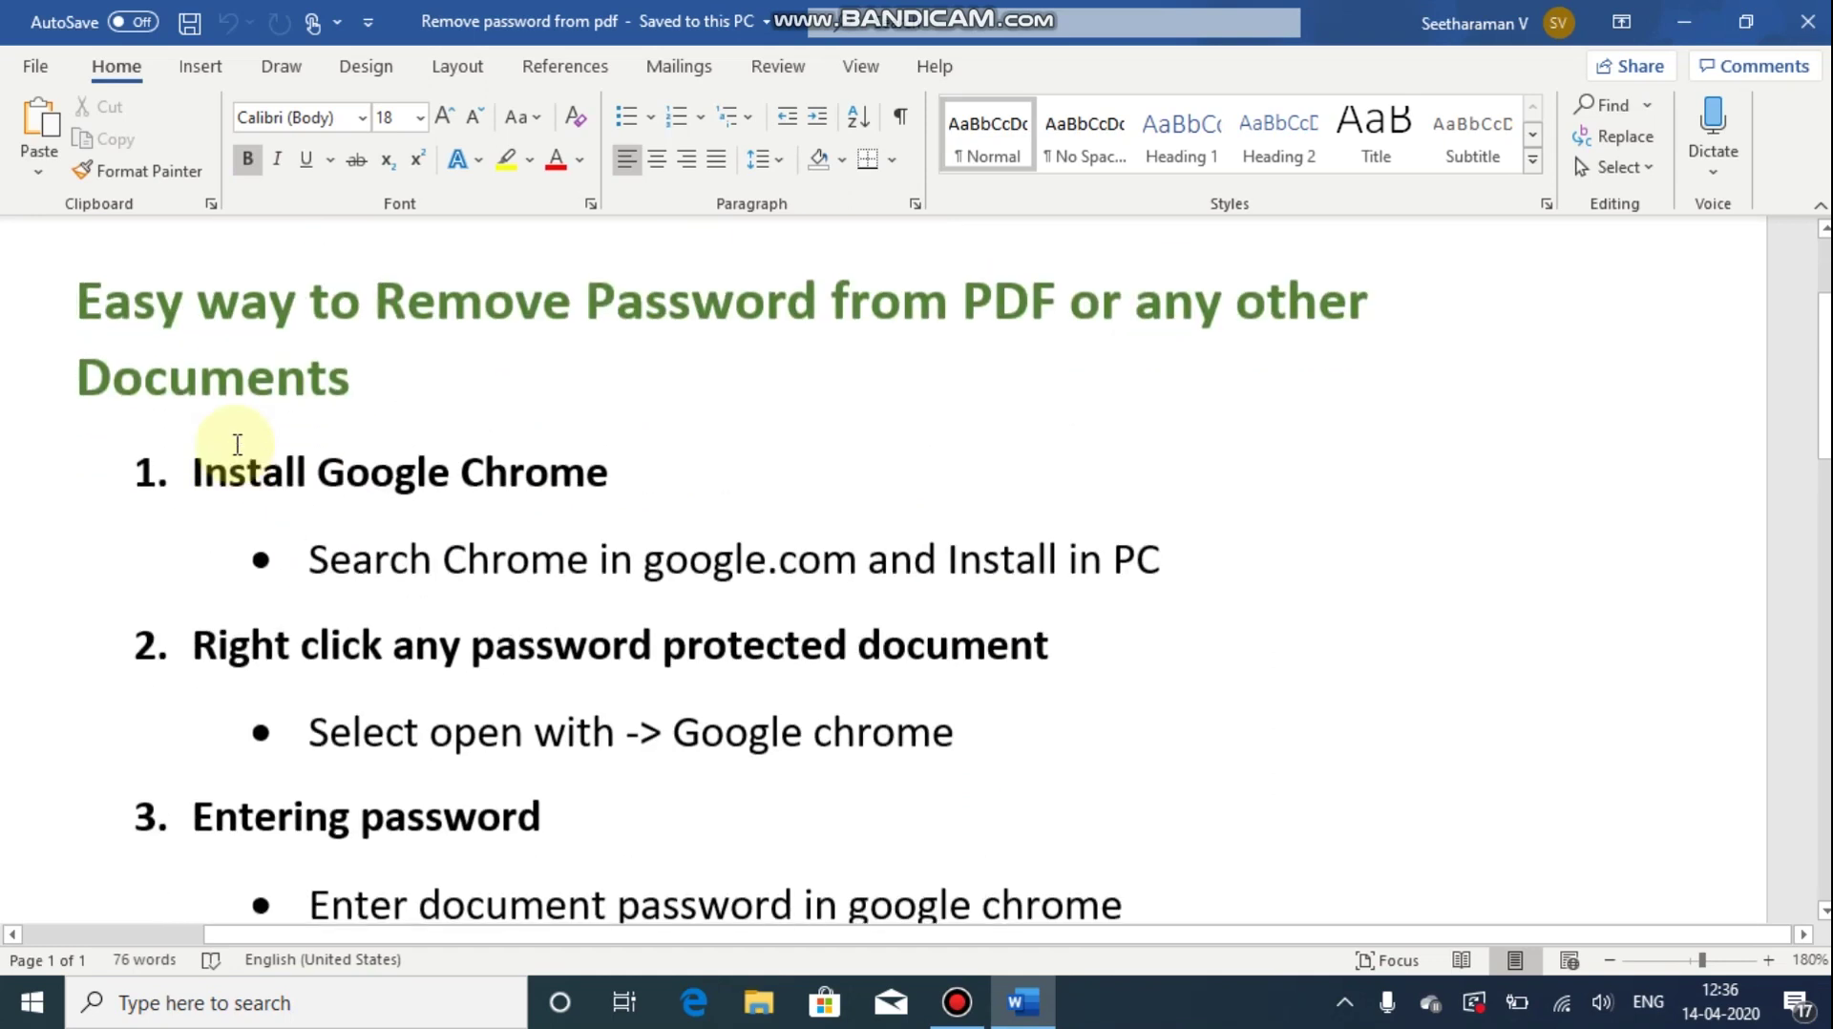
{"action": "left_click_drag", "start_coordinate": [187, 477], "coordinate": [704, 483]}
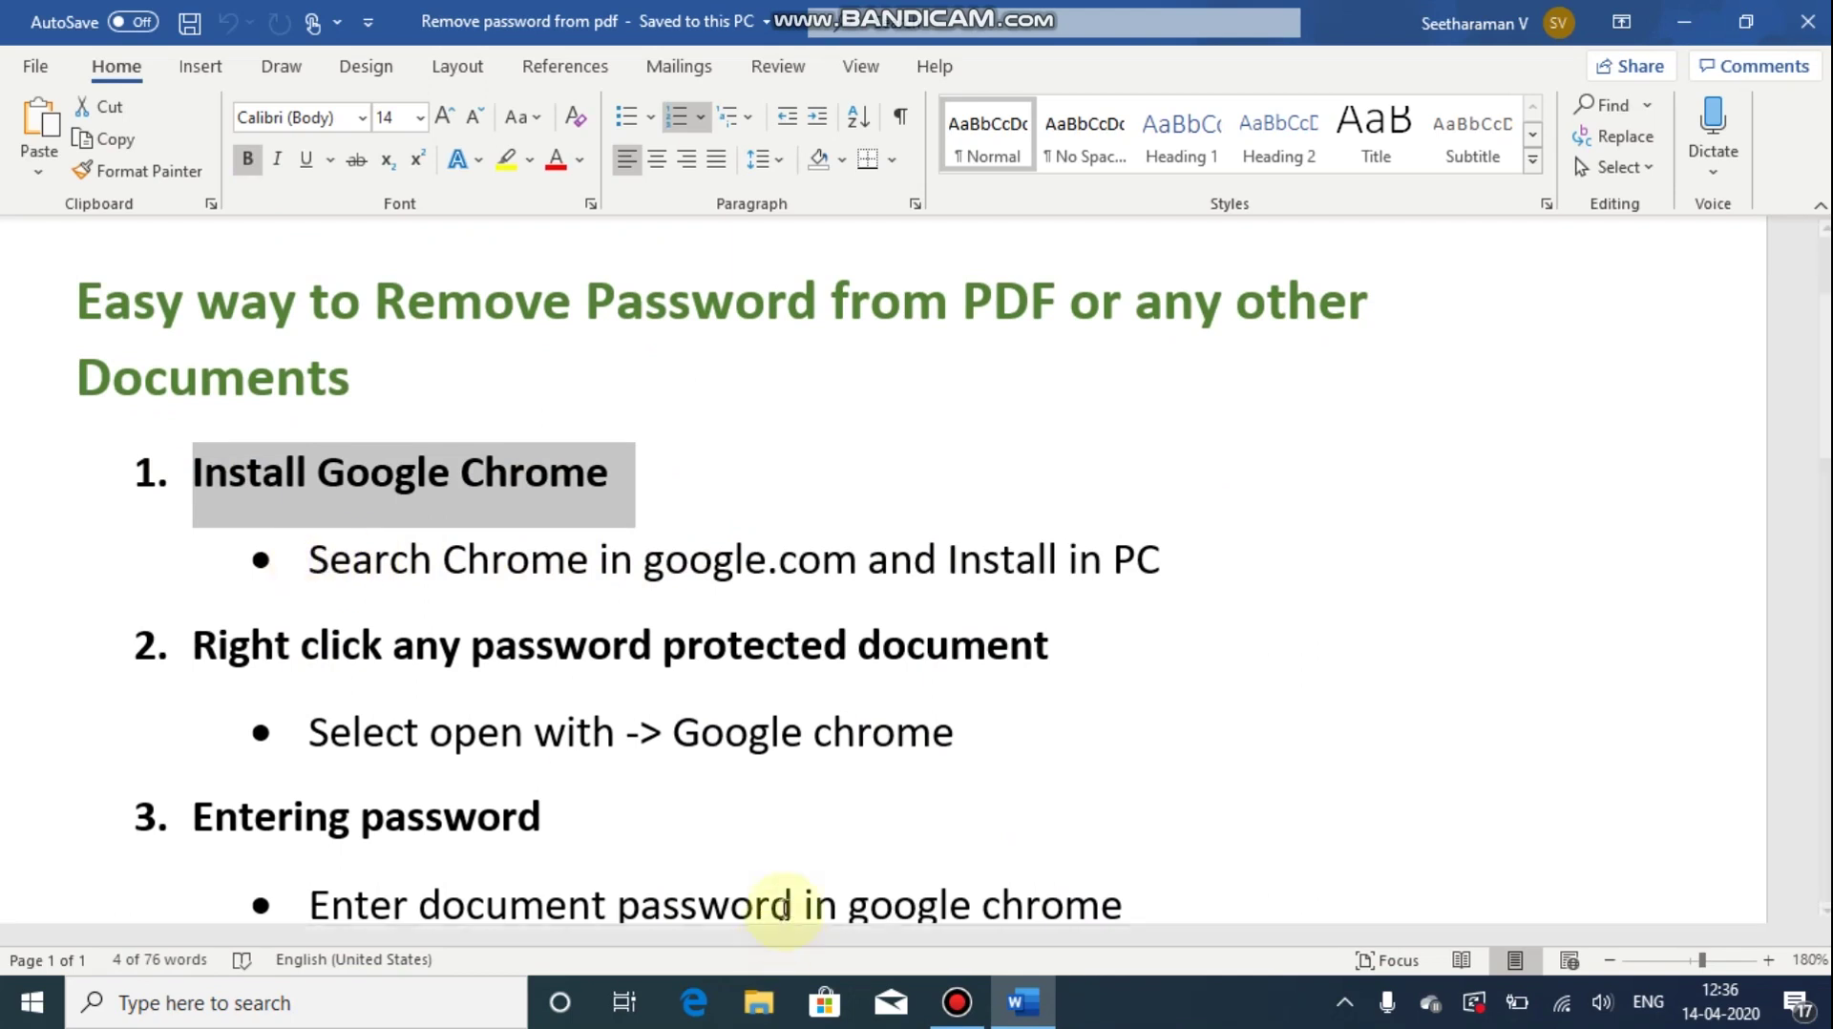
{"action": "left_click", "coordinate": [693, 1012]}
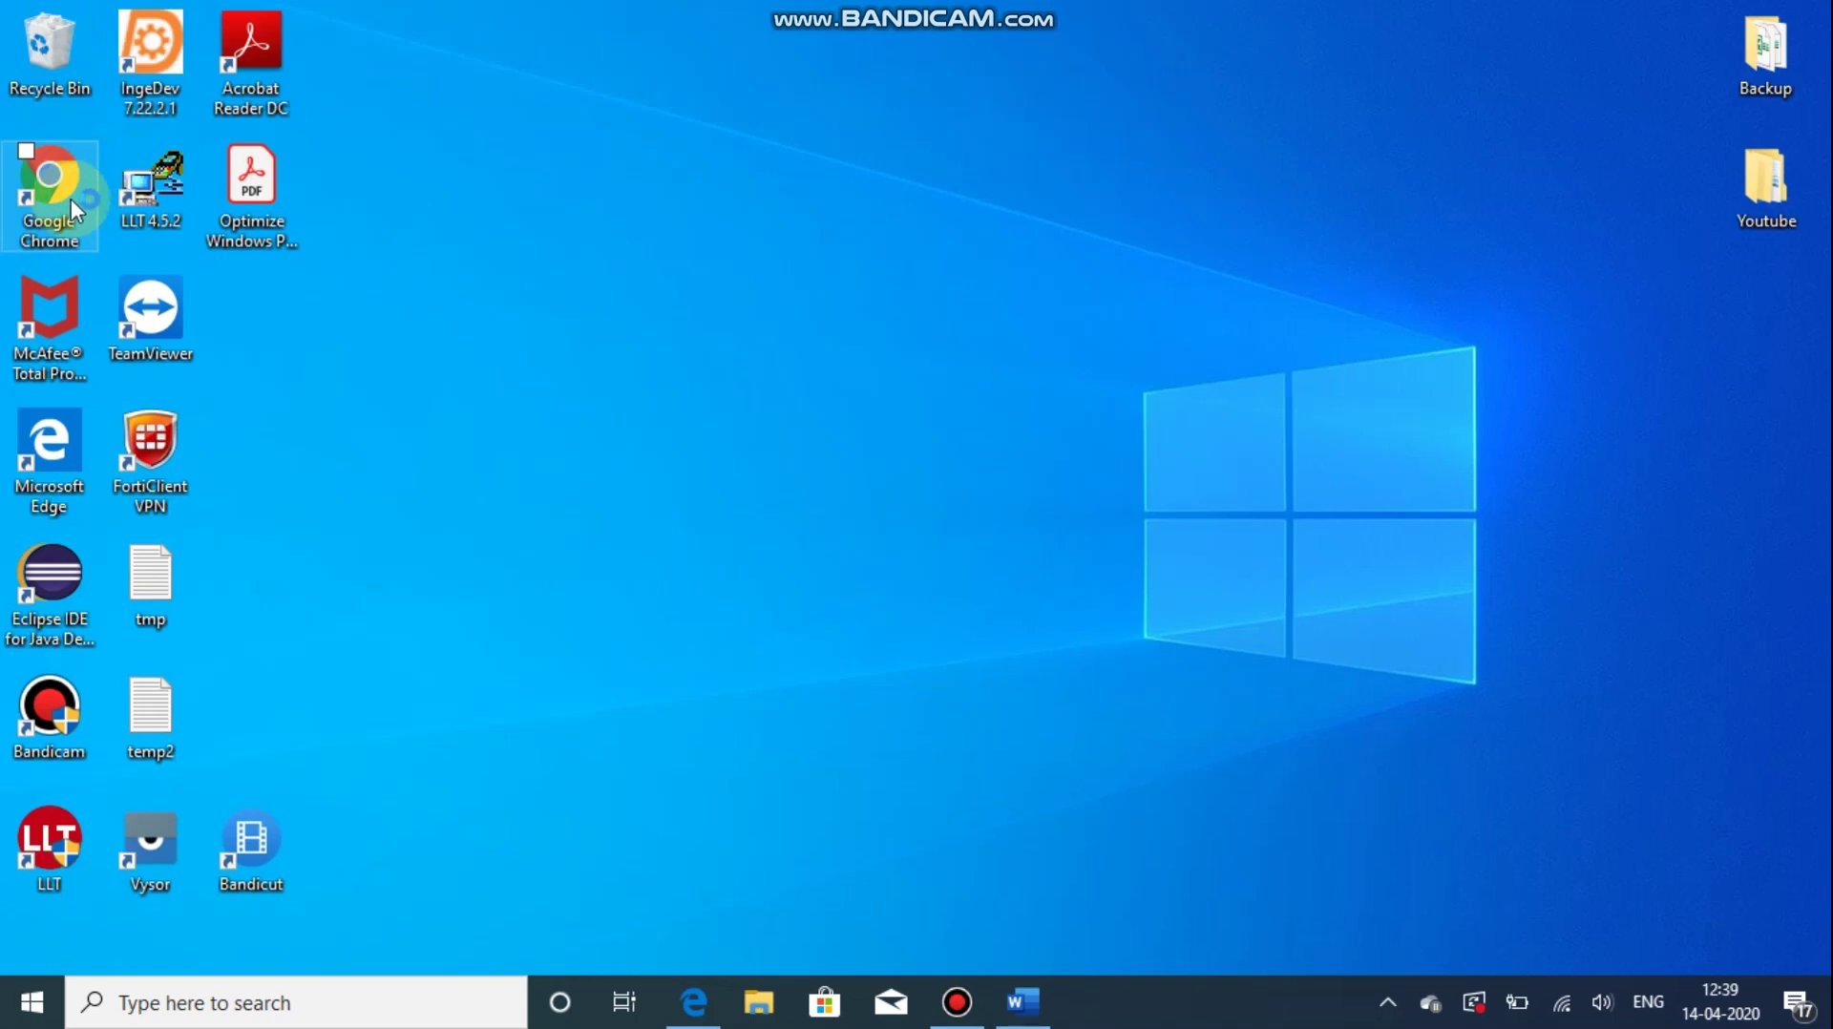
- Launch Google Chrome from the desktop icon, then minimize it
{"action": "double_click", "coordinate": [71, 199]}
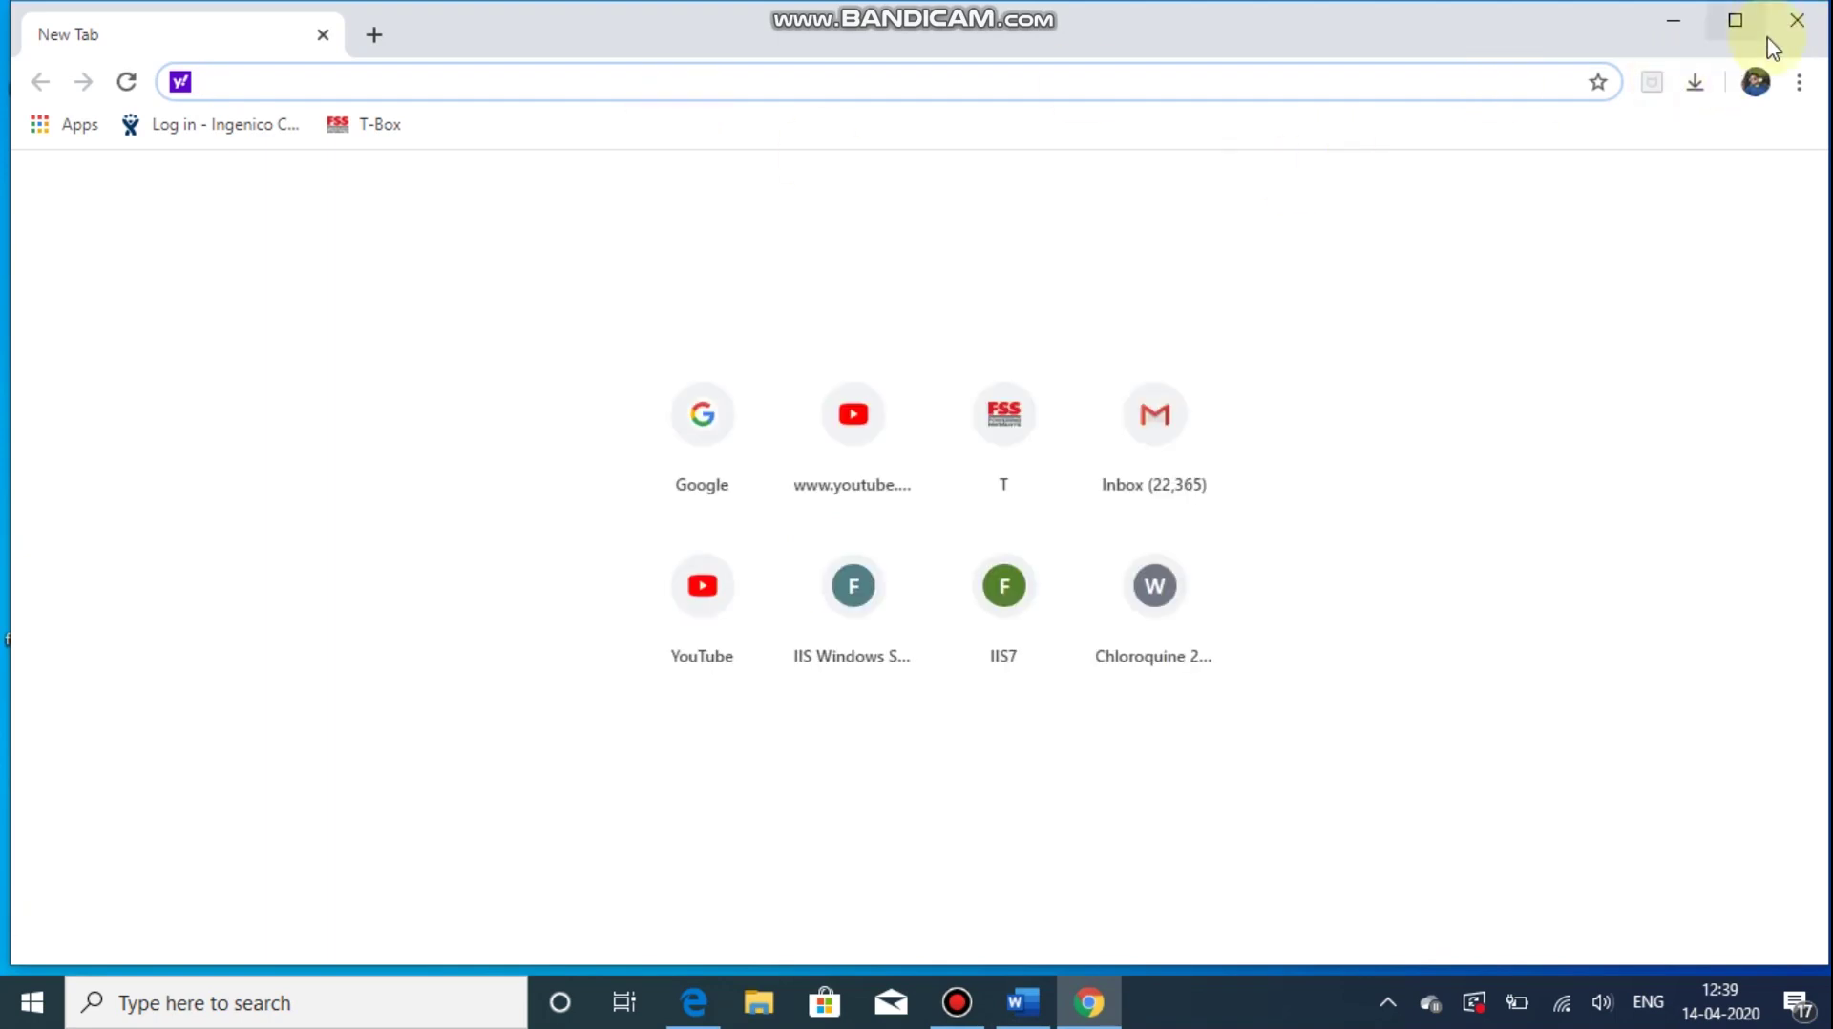
{"action": "left_click", "coordinate": [1679, 22]}
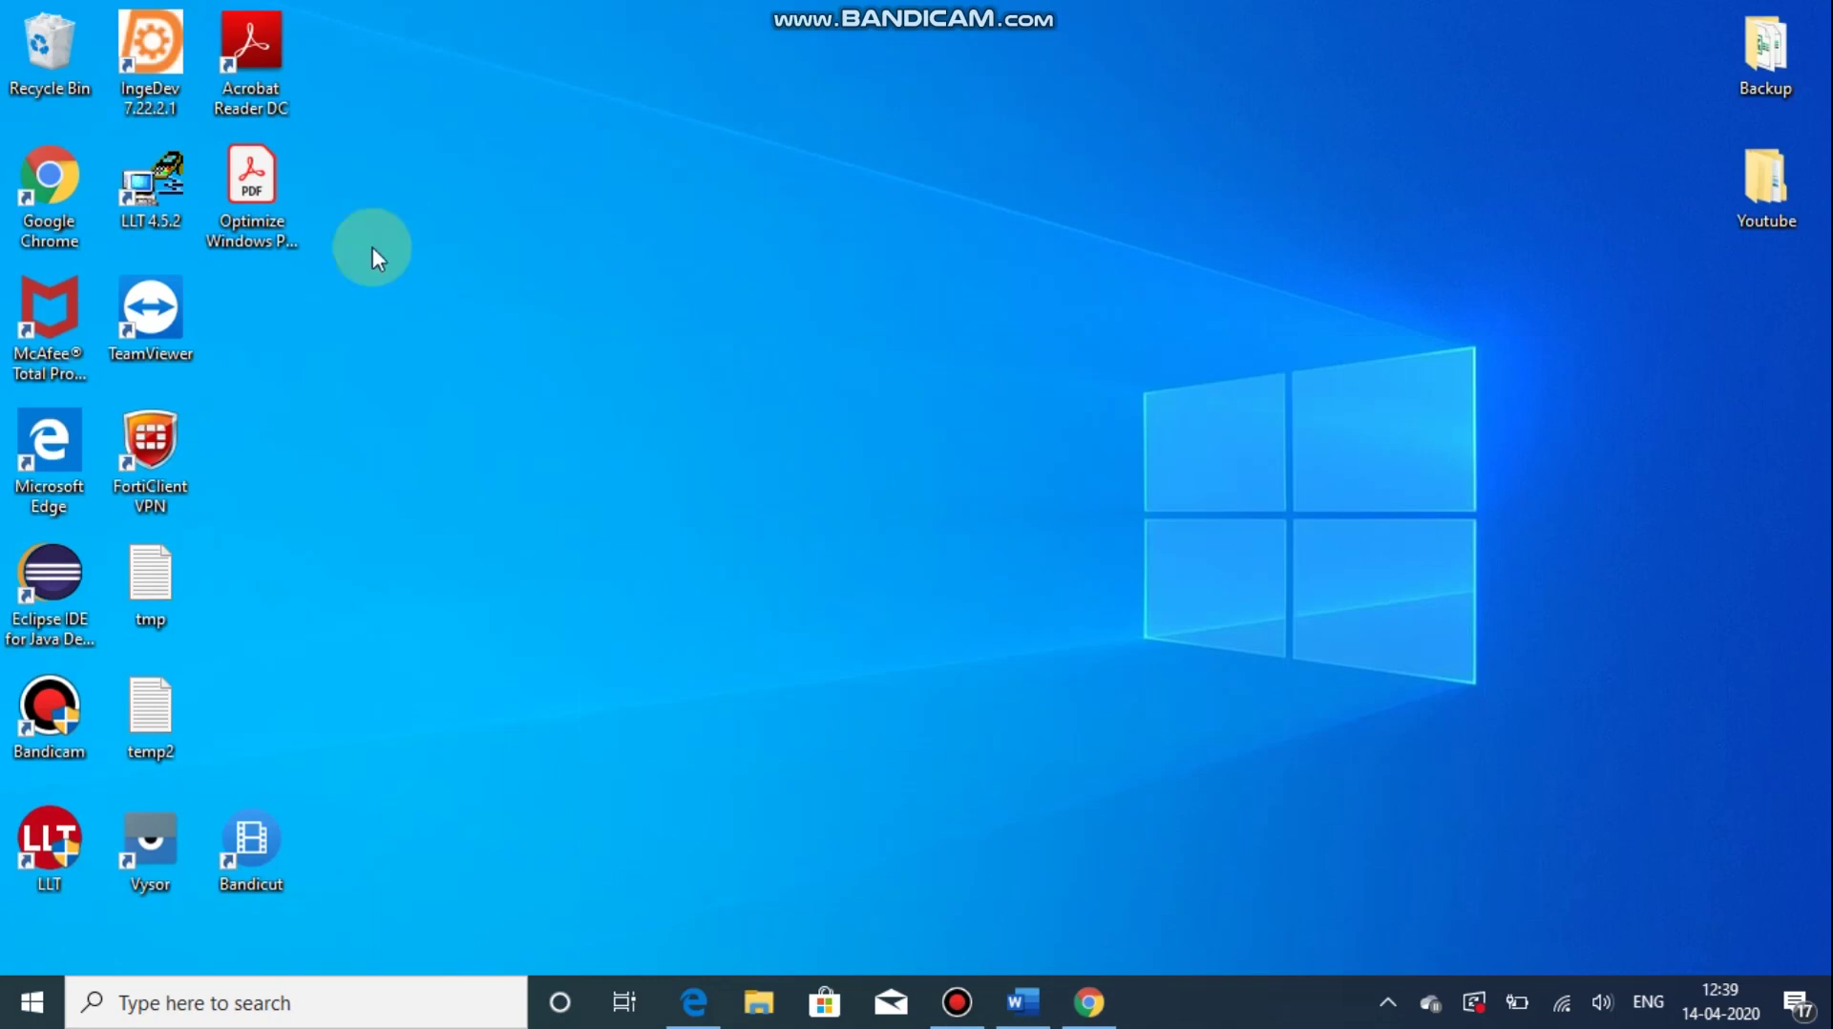
- Open the Optimize Windows PC Performance PDF in Acrobat Reader using its password, then minimize Acrobat
{"action": "left_click", "coordinate": [277, 215]}
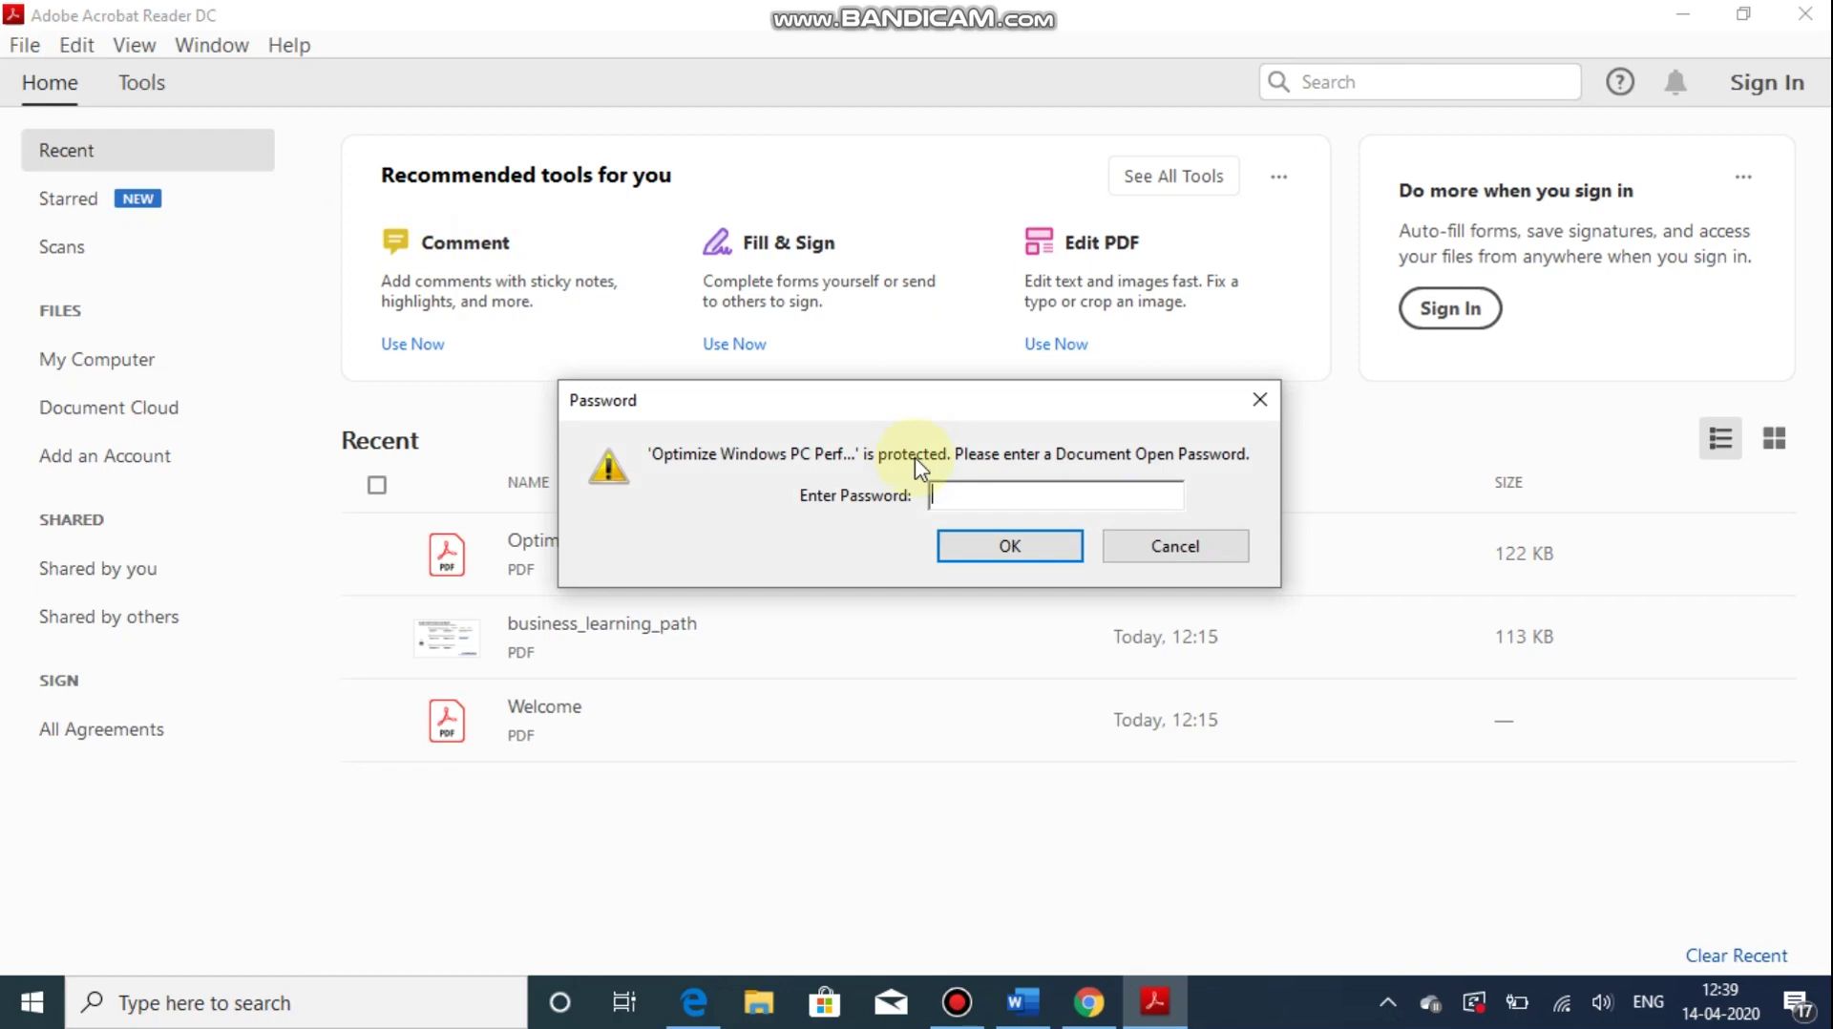
{"action": "type", "text": "******"}
{"action": "left_click", "coordinate": [973, 546]}
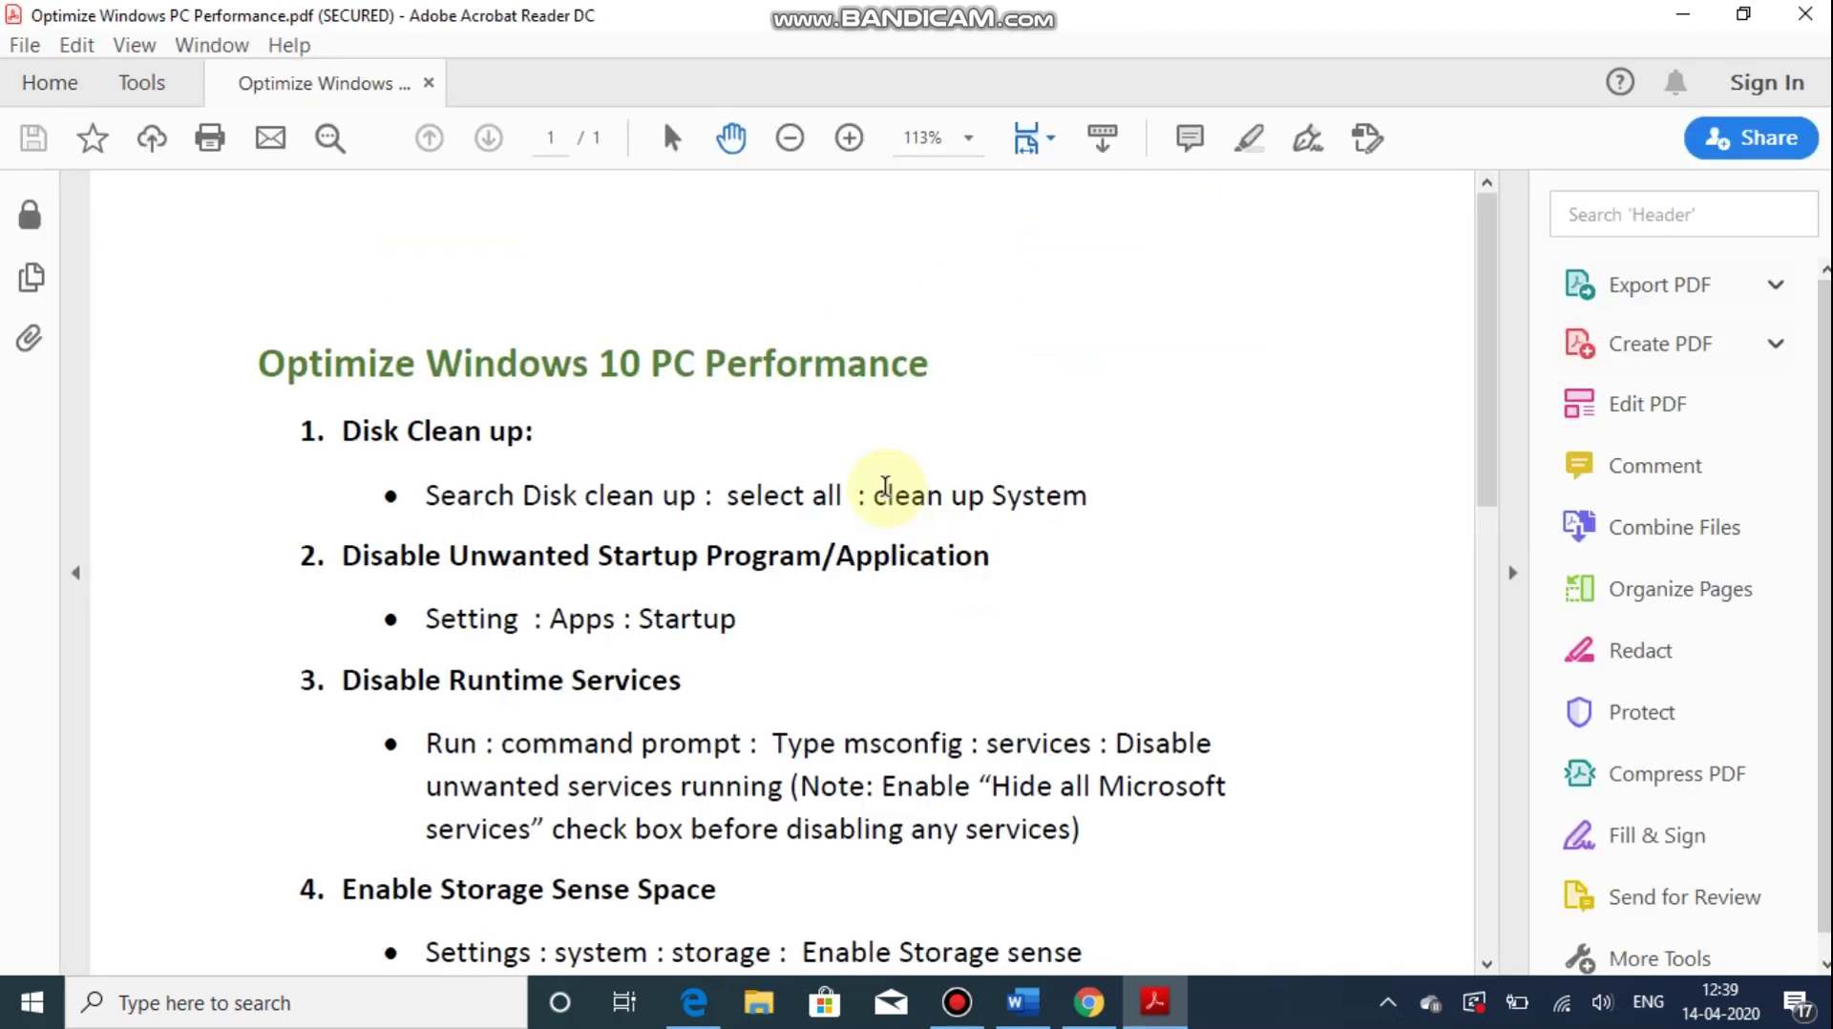
{"action": "scroll", "coordinate": [891, 523], "scroll_direction": "down", "scroll_amount": 3}
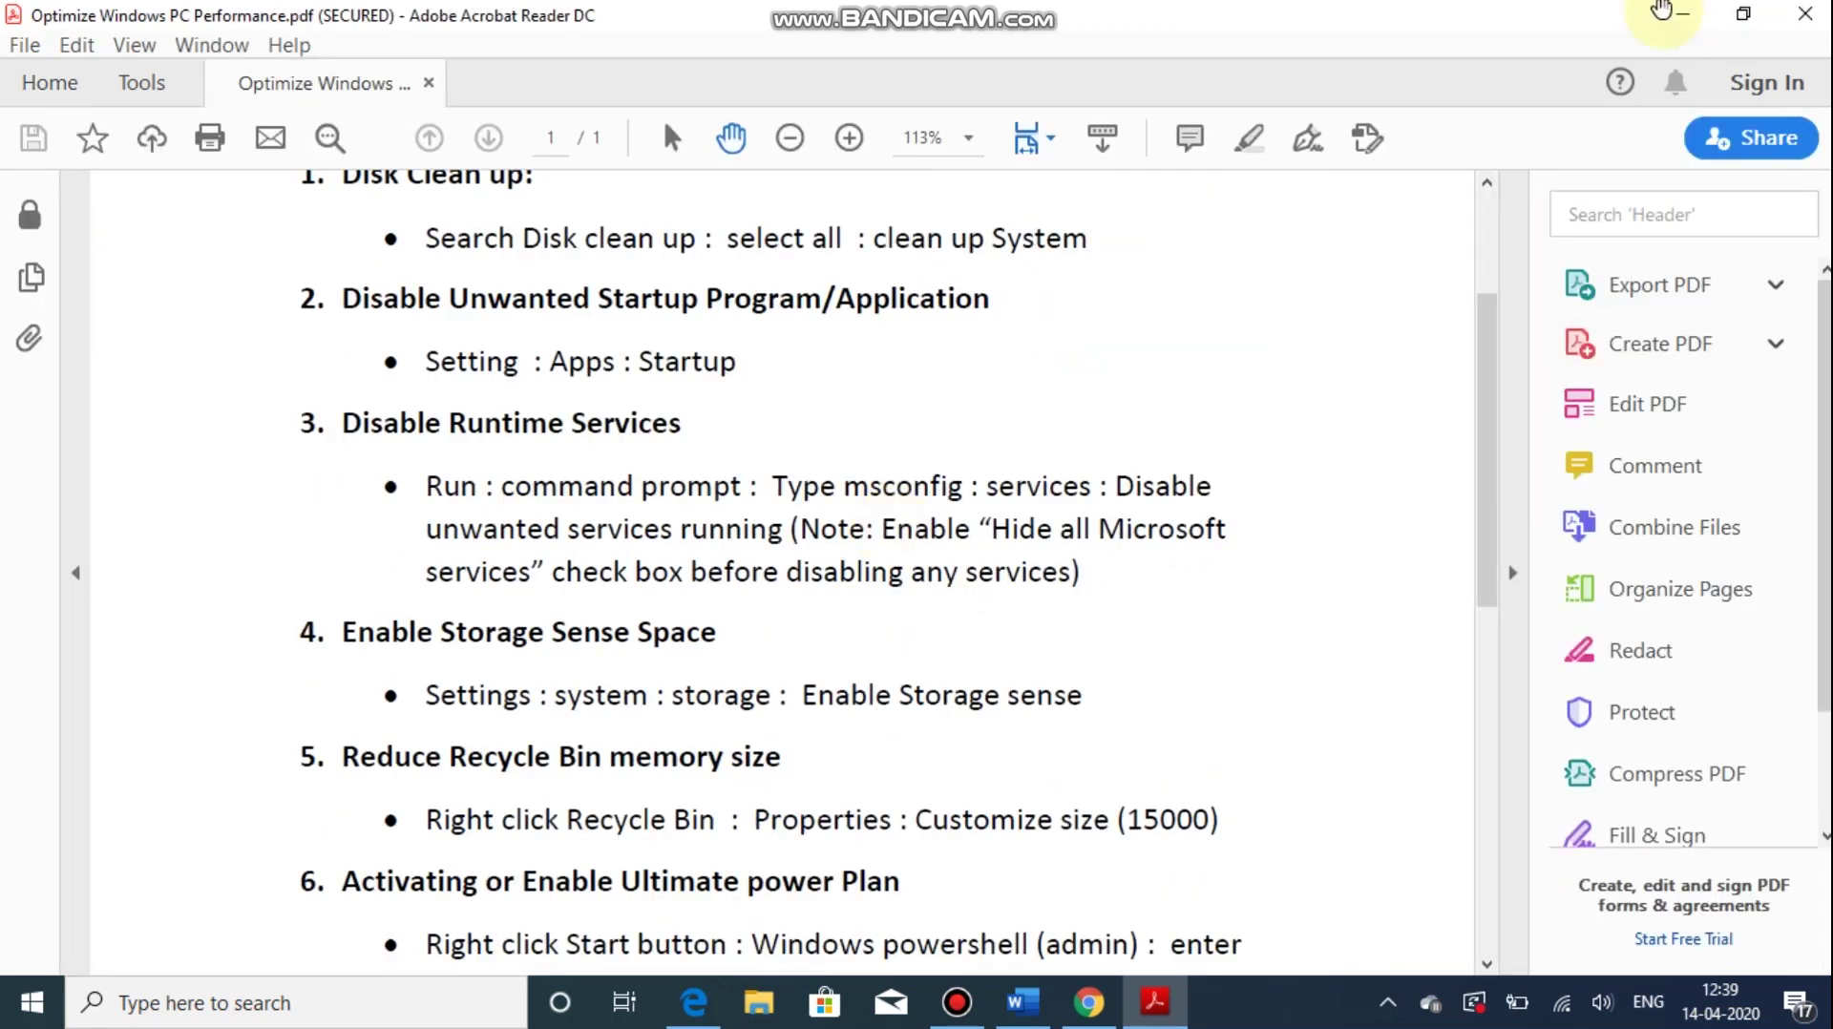
{"action": "scroll", "coordinate": [1670, 14], "scroll_direction": "up", "scroll_amount": 3}
{"action": "left_click", "coordinate": [1682, 14]}
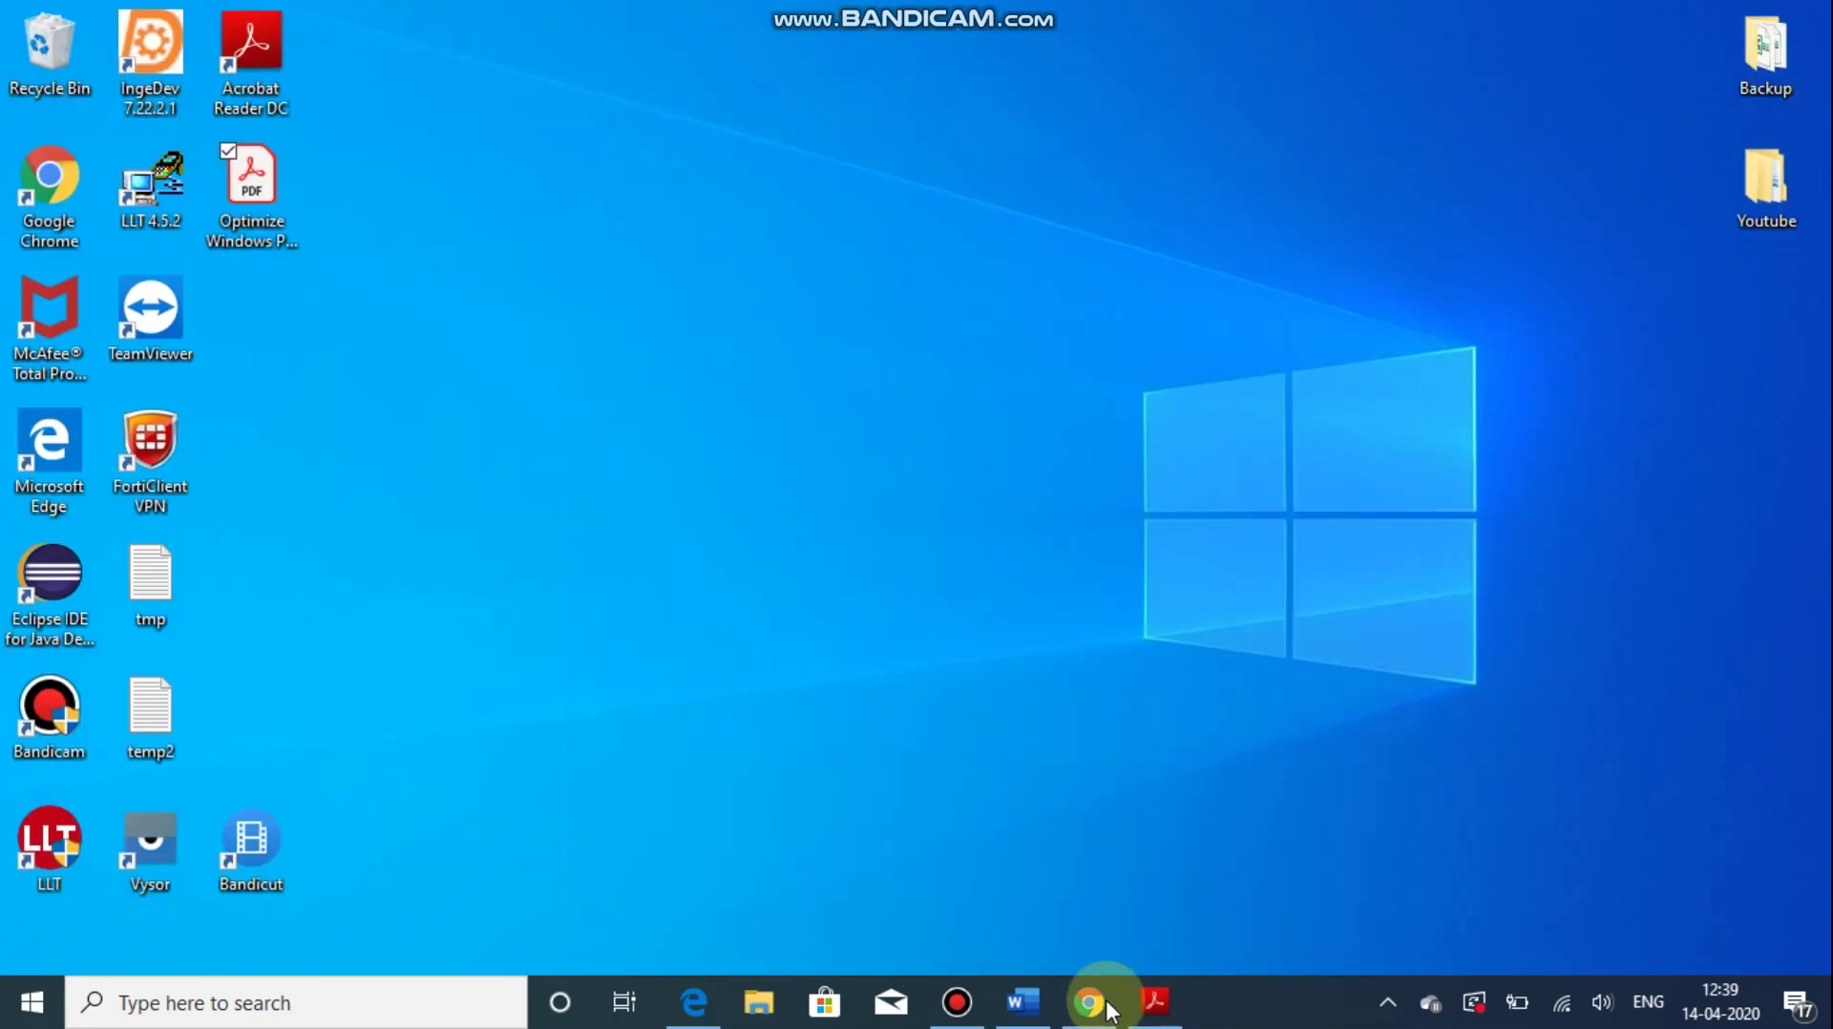
- Highlight the 'Search Chrome in google.com and Install in PC' bullet yellow in Word, then minimize Word
{"action": "left_click", "coordinate": [1023, 1000]}
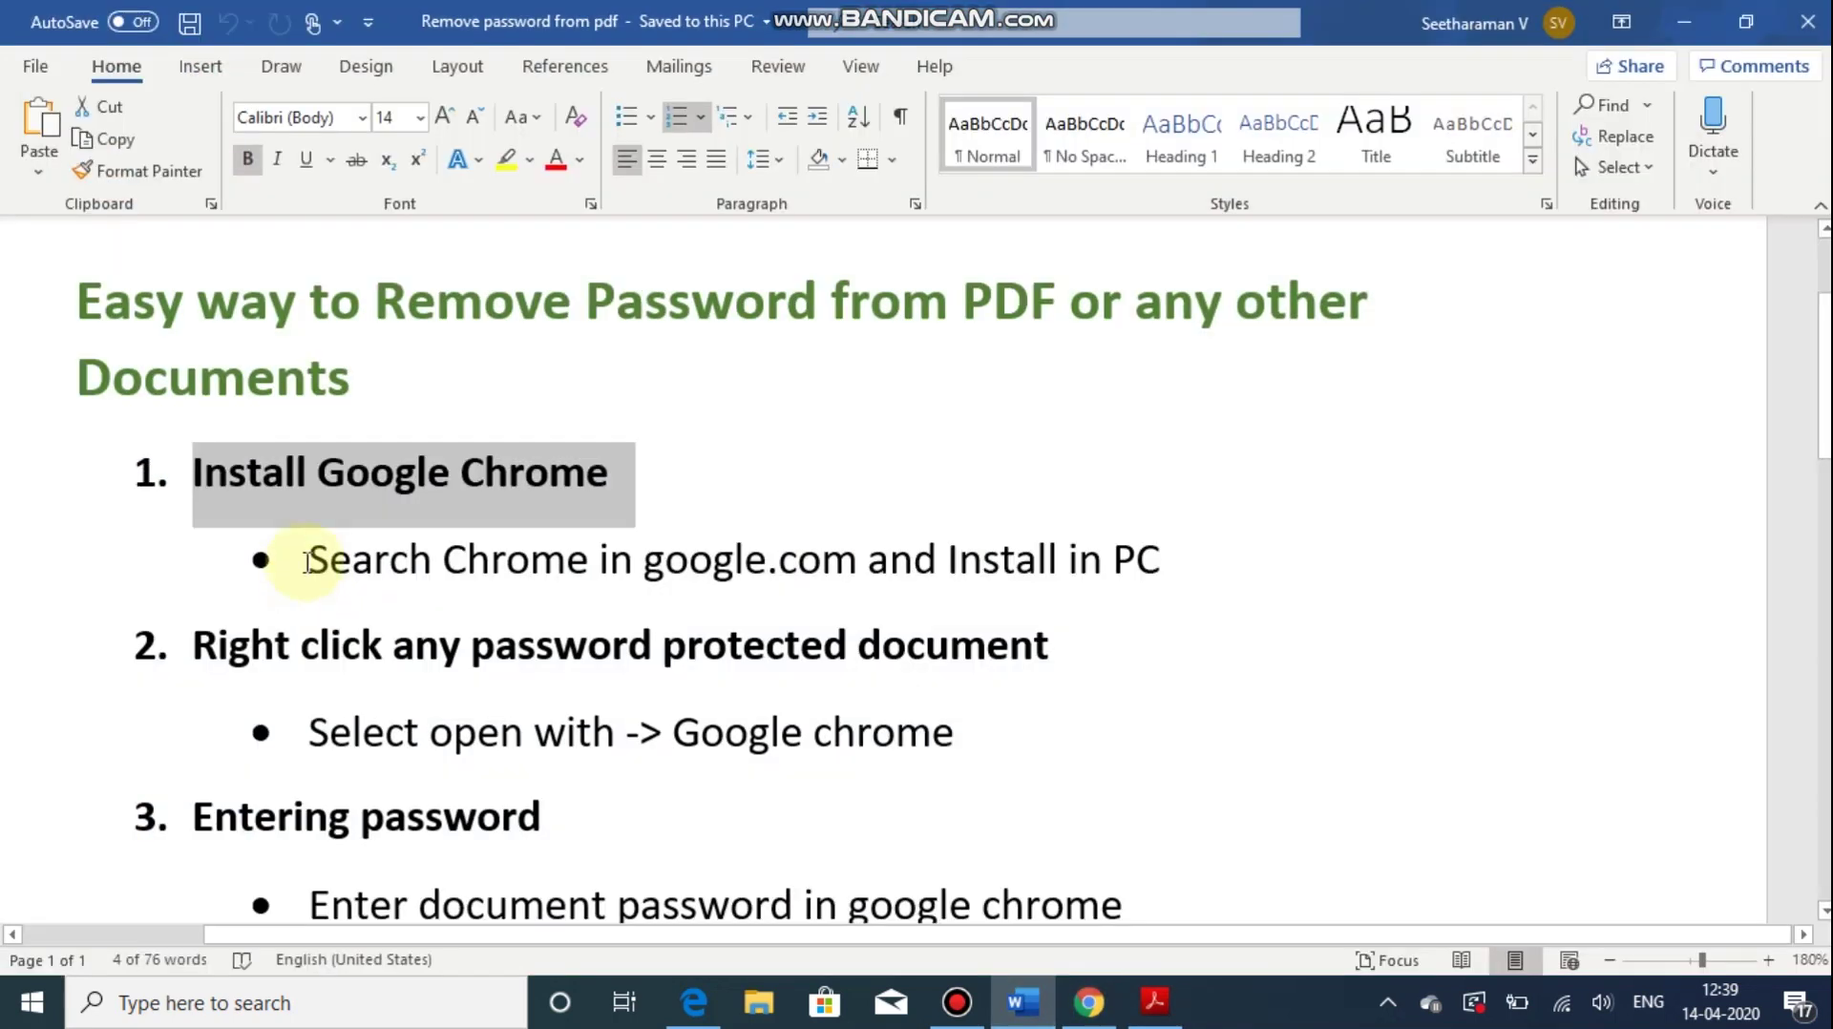
{"action": "left_click_drag", "start_coordinate": [307, 559], "coordinate": [1059, 560]}
{"action": "left_click_drag", "start_coordinate": [1206, 544], "coordinate": [1183, 541]}
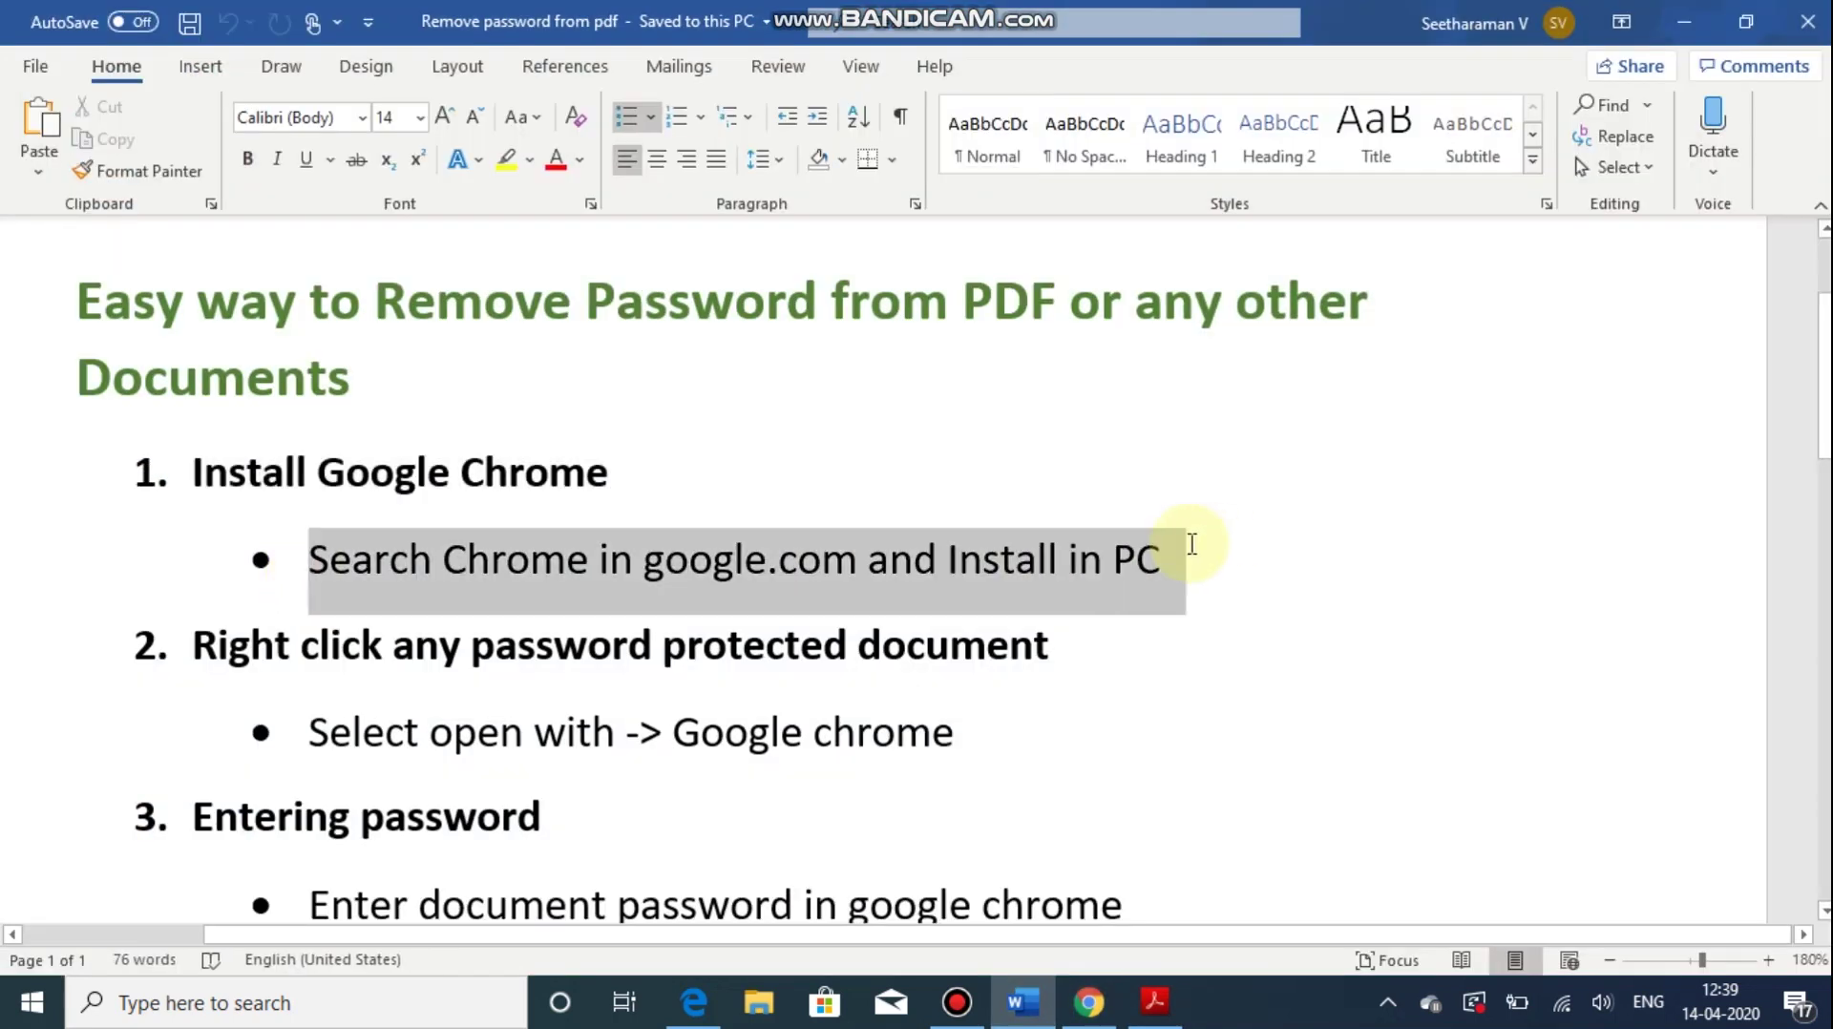
{"action": "left_click", "coordinate": [663, 591]}
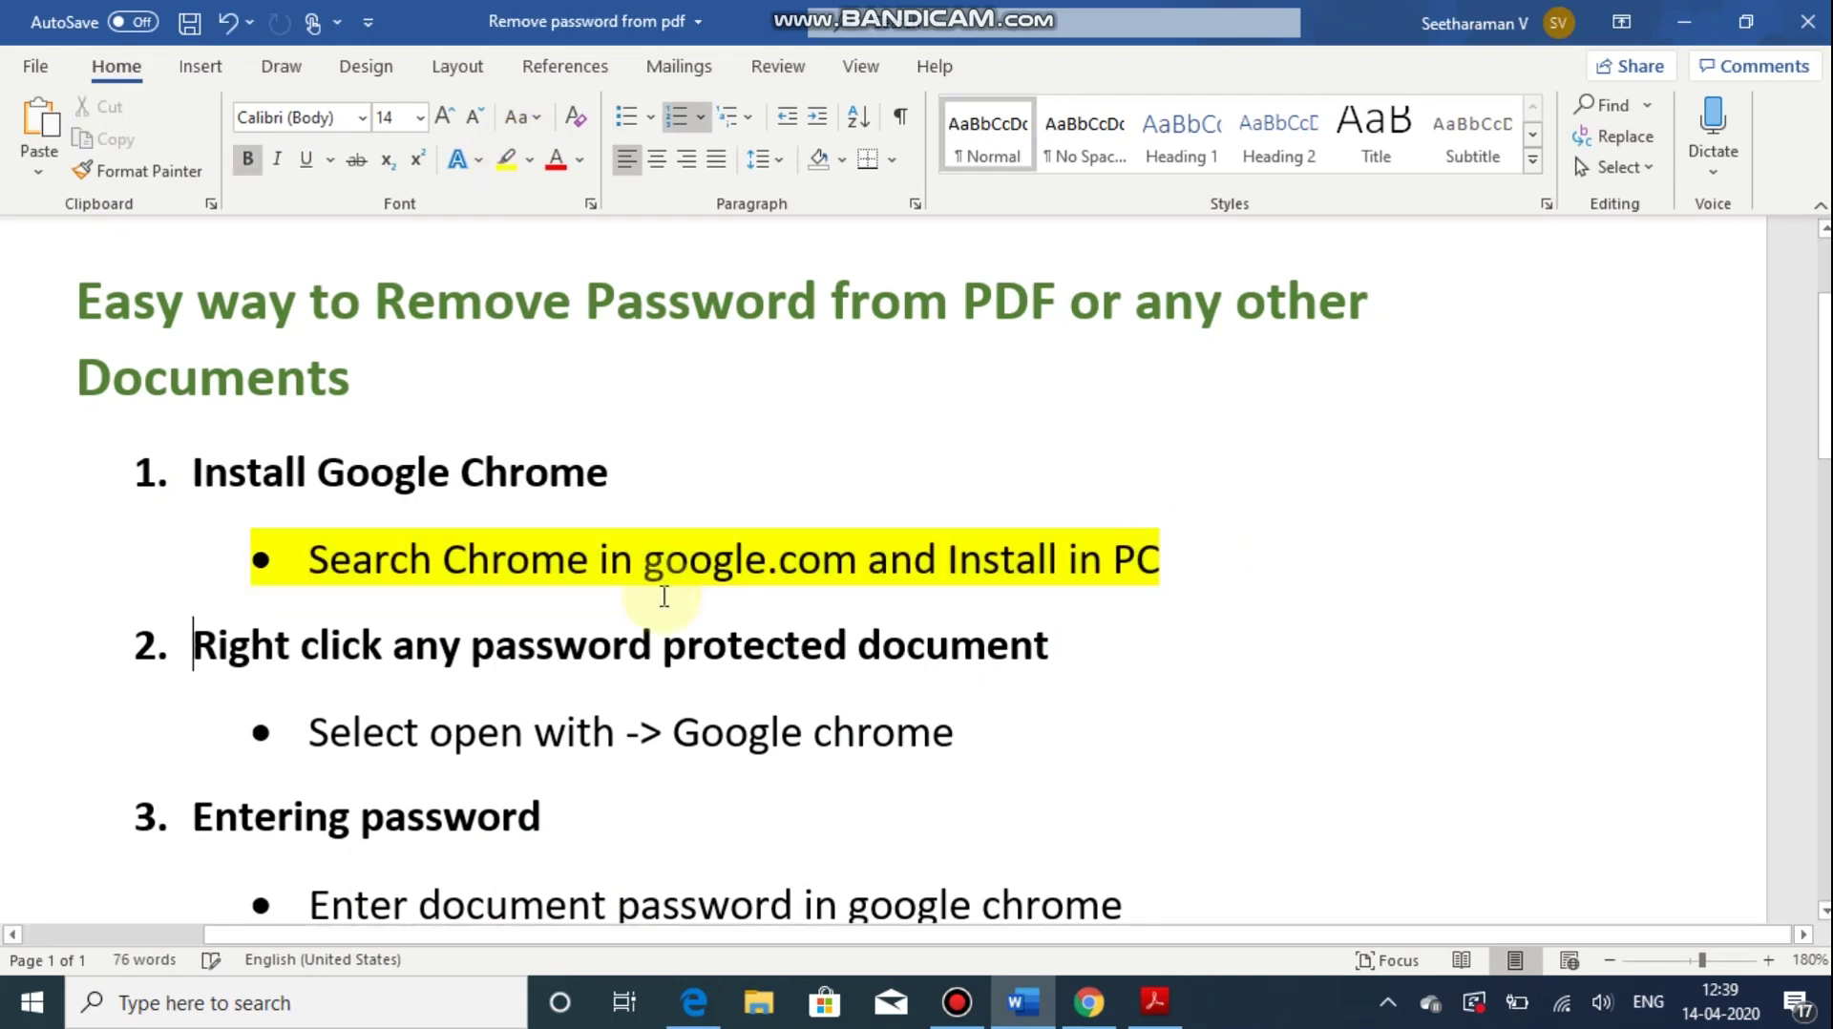
{"action": "scroll", "coordinate": [242, 576], "scroll_direction": "down", "scroll_amount": 1}
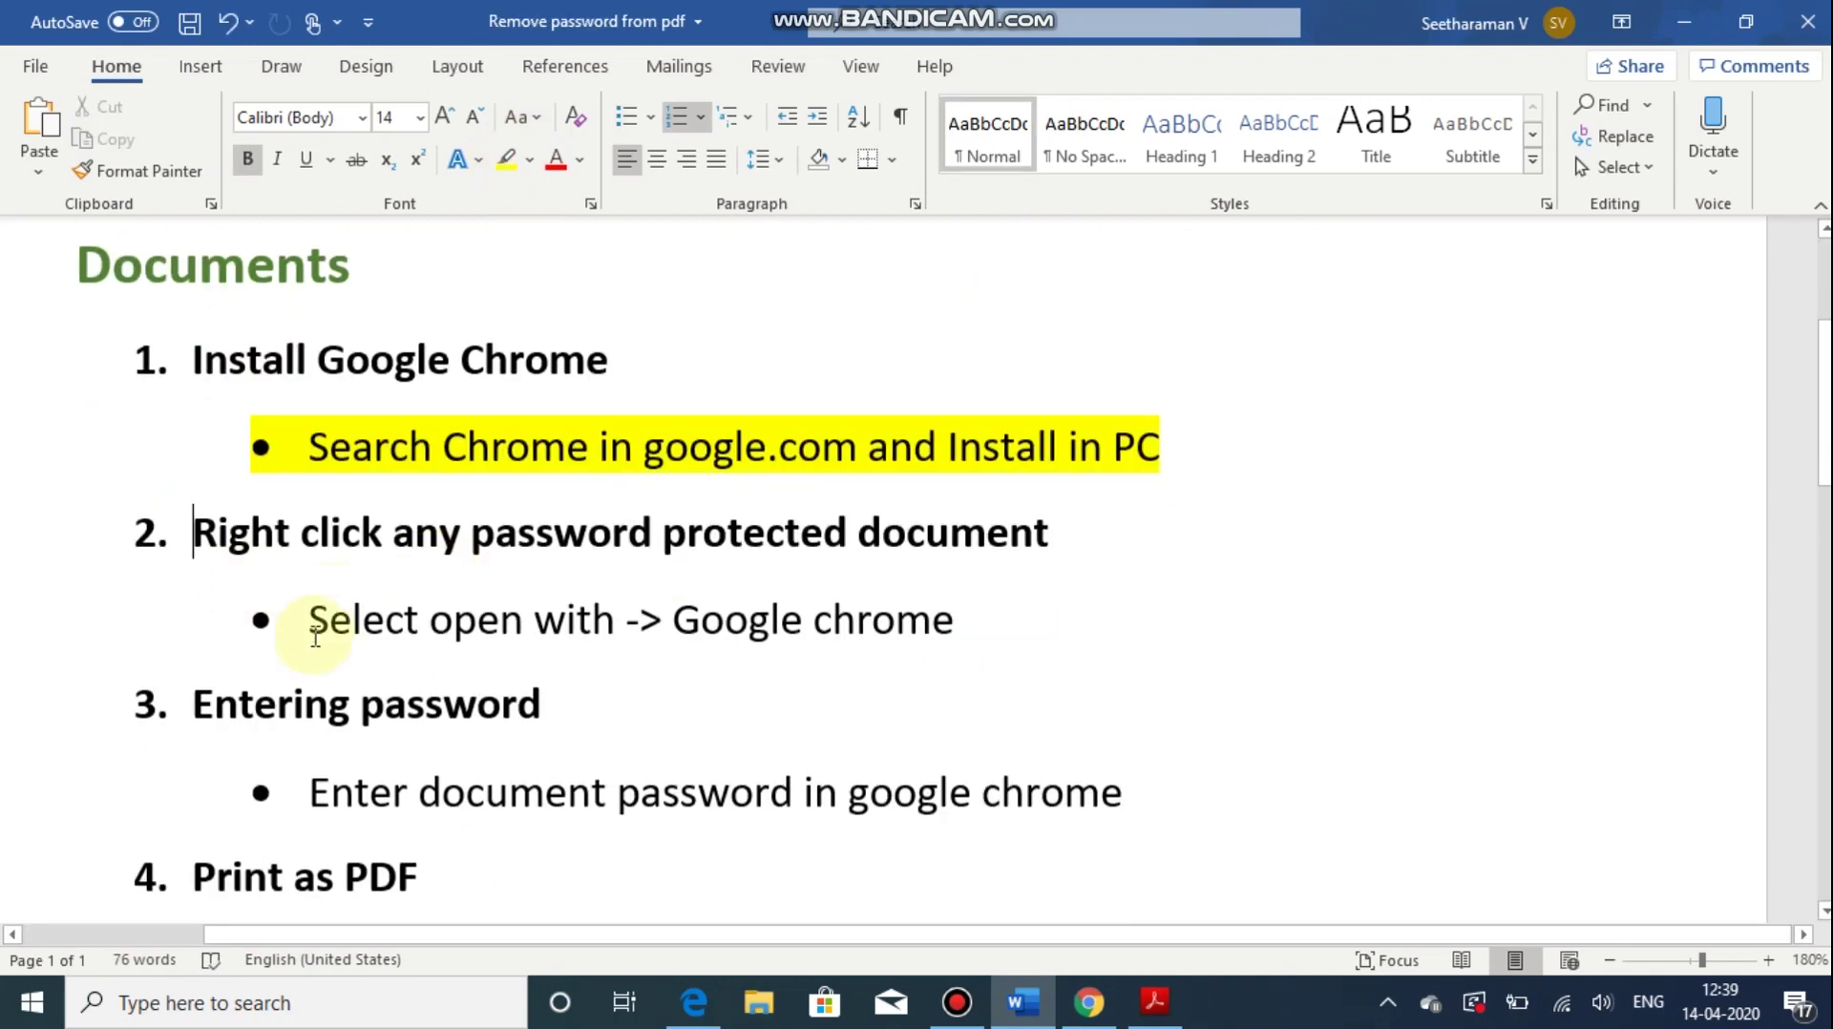
{"action": "left_click", "coordinate": [1685, 23]}
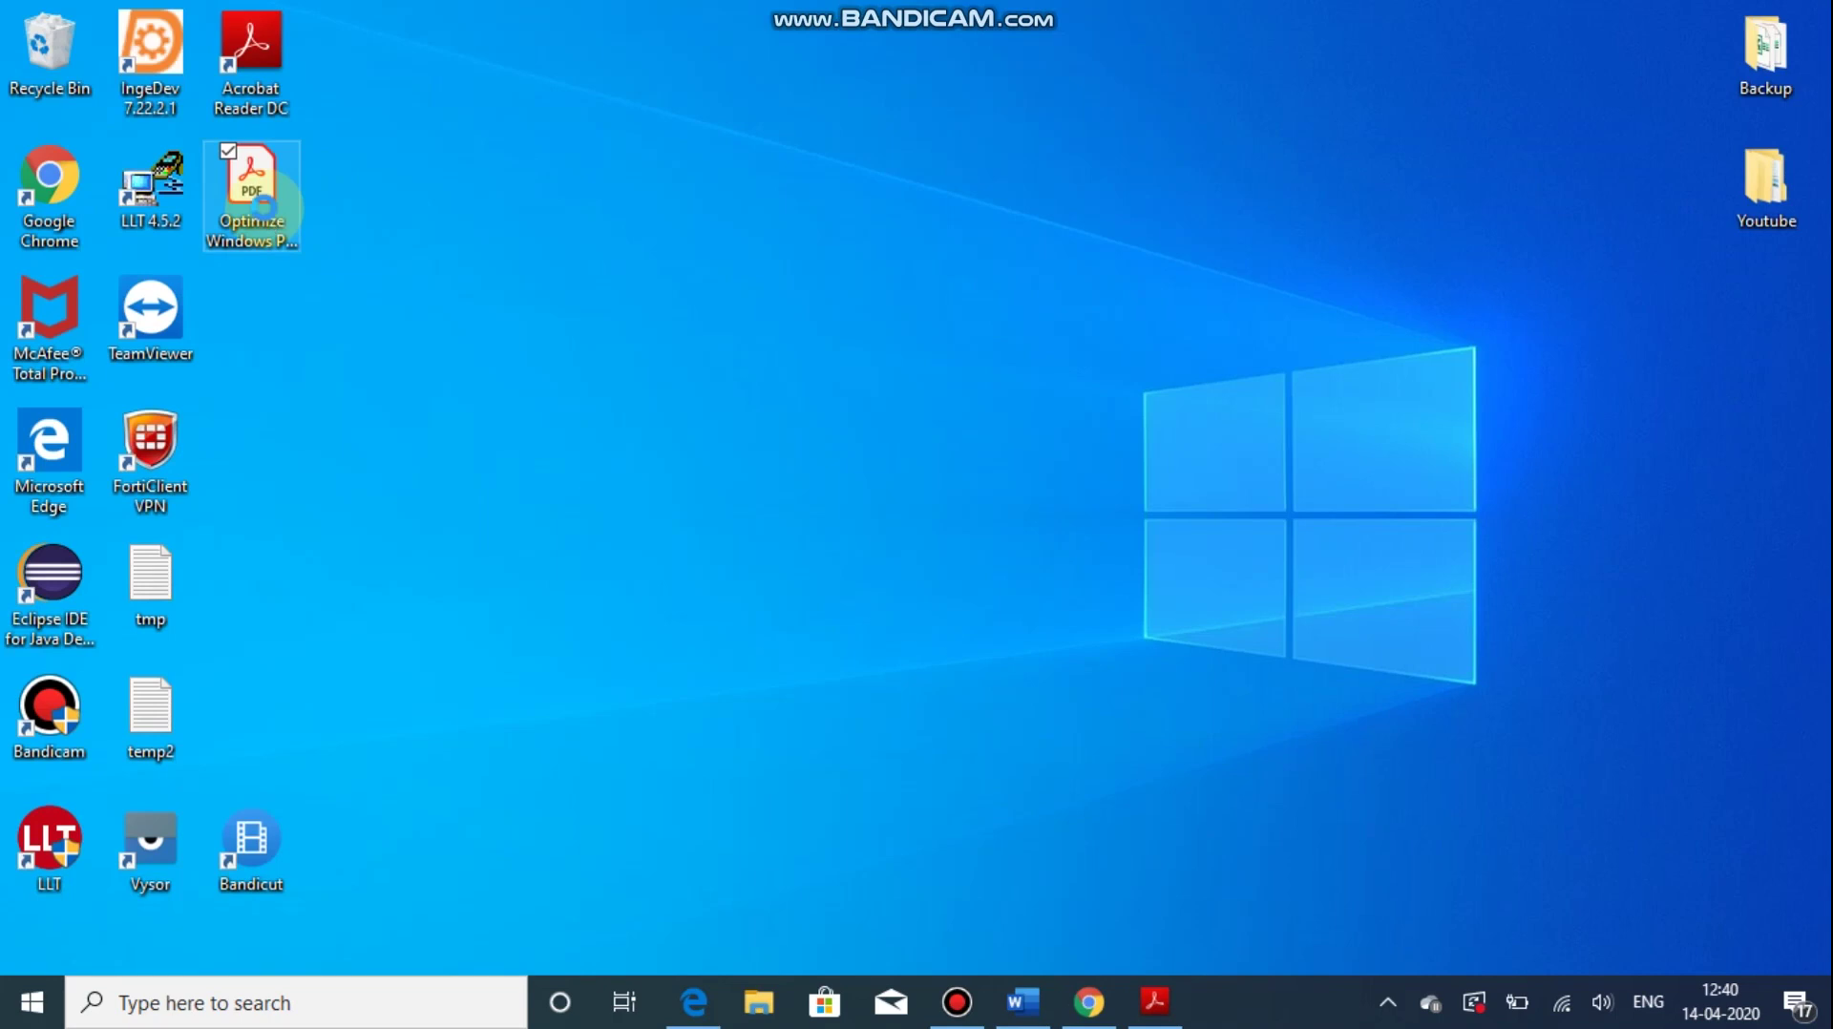
- Open the Optimize Windows PC Performance PDF with Google Chrome via Open with
{"action": "left_click", "coordinate": [259, 205]}
{"action": "right_click", "coordinate": [264, 212]}
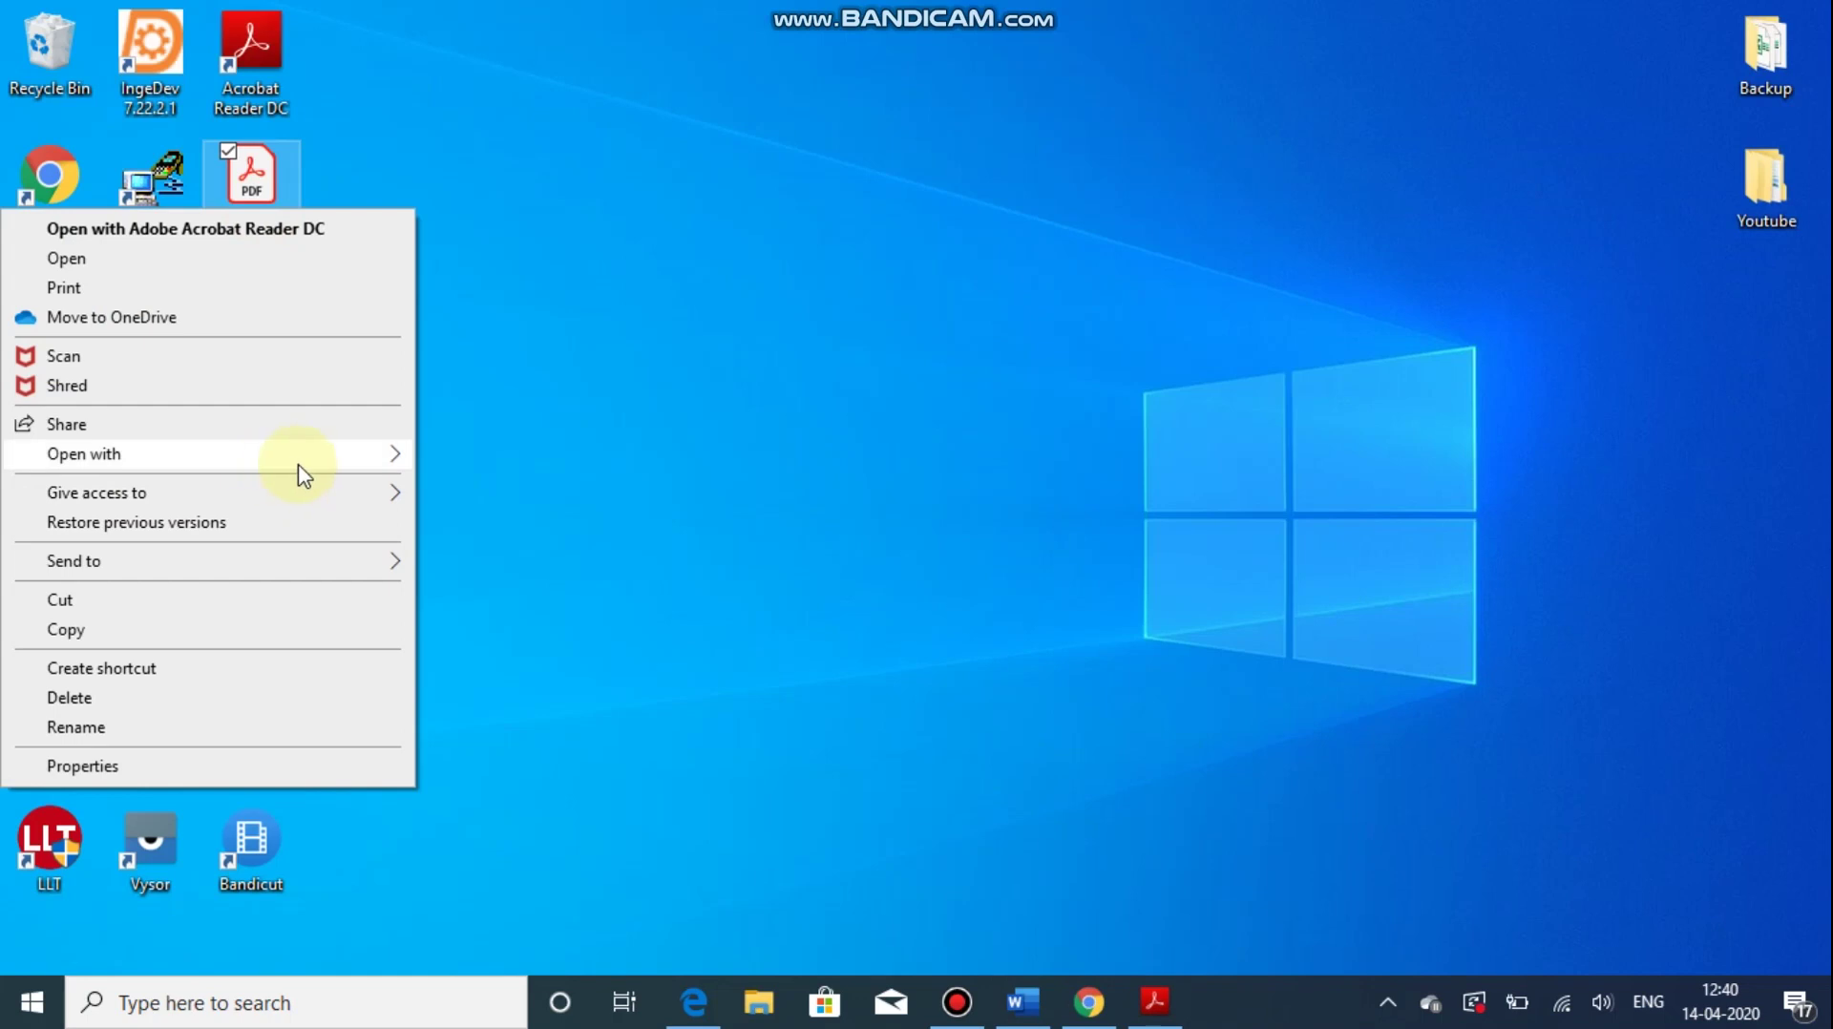
{"action": "mouse_move", "coordinate": [372, 457]}
{"action": "left_click", "coordinate": [494, 487]}
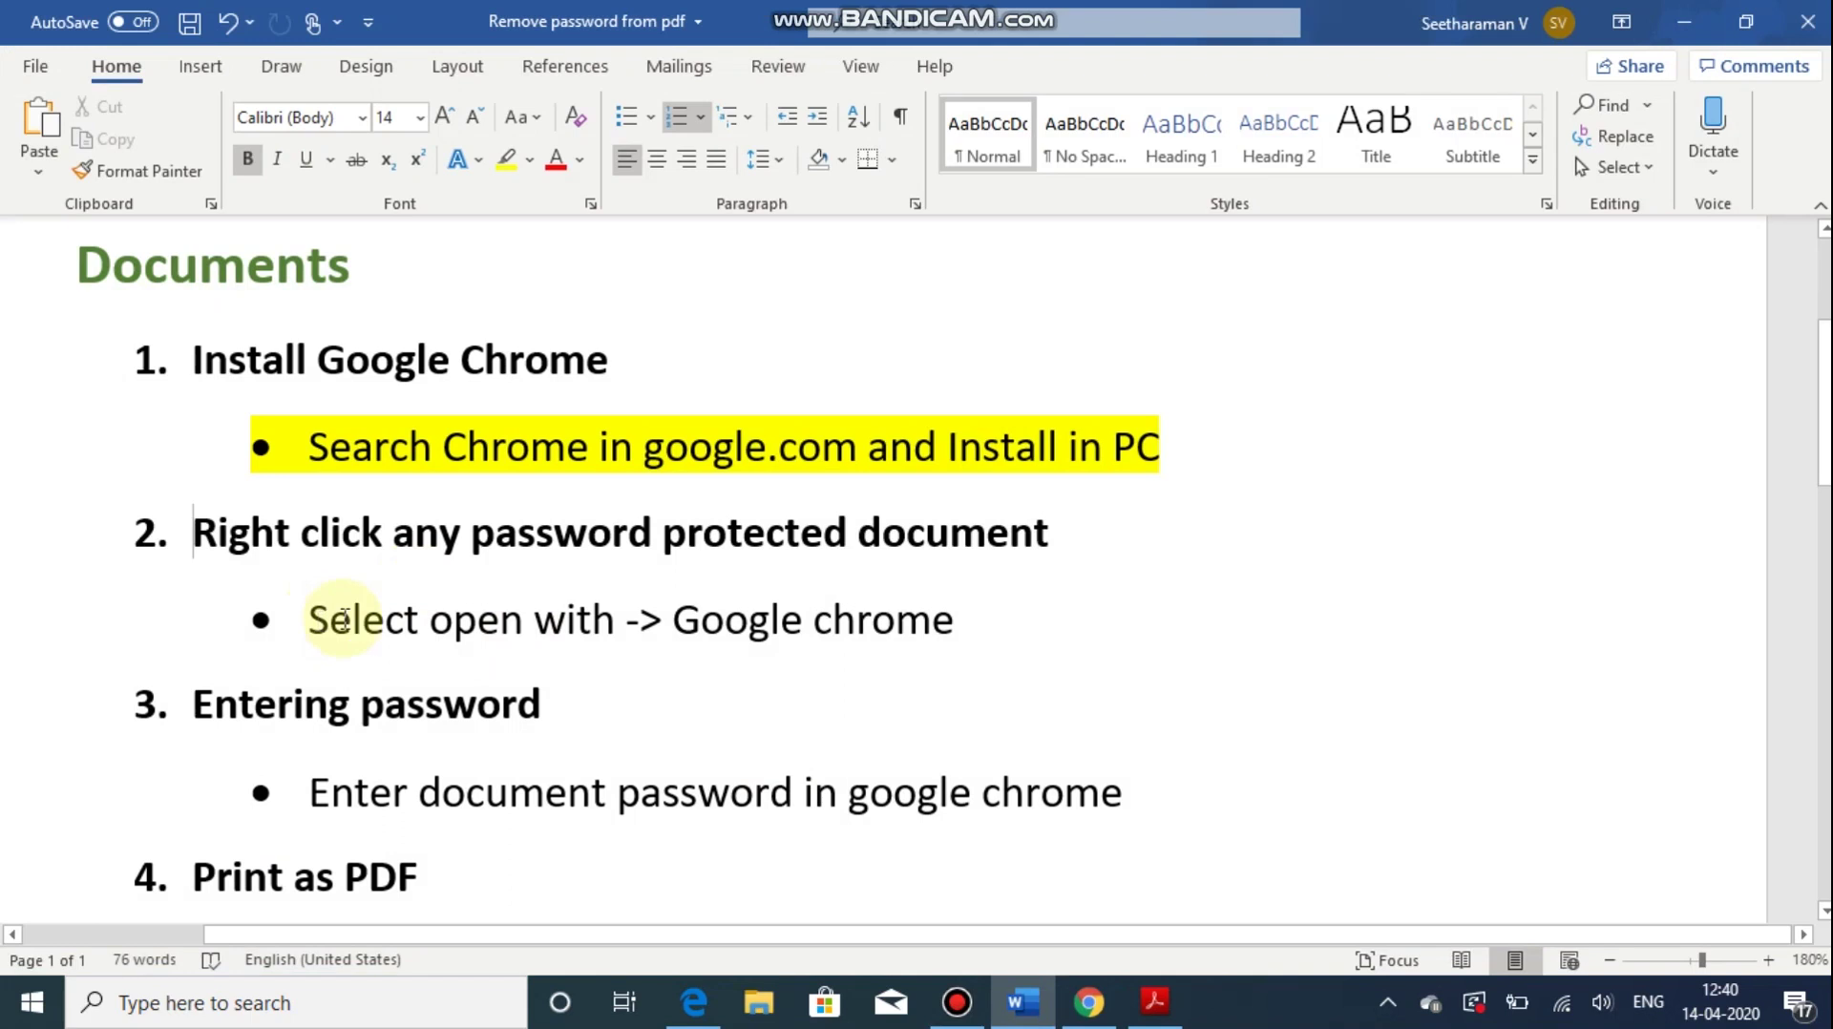
- Highlight the 'Select open with -> Google chrome' bullet yellow in the Word notes
{"action": "left_click_drag", "start_coordinate": [344, 620], "coordinate": [997, 635]}
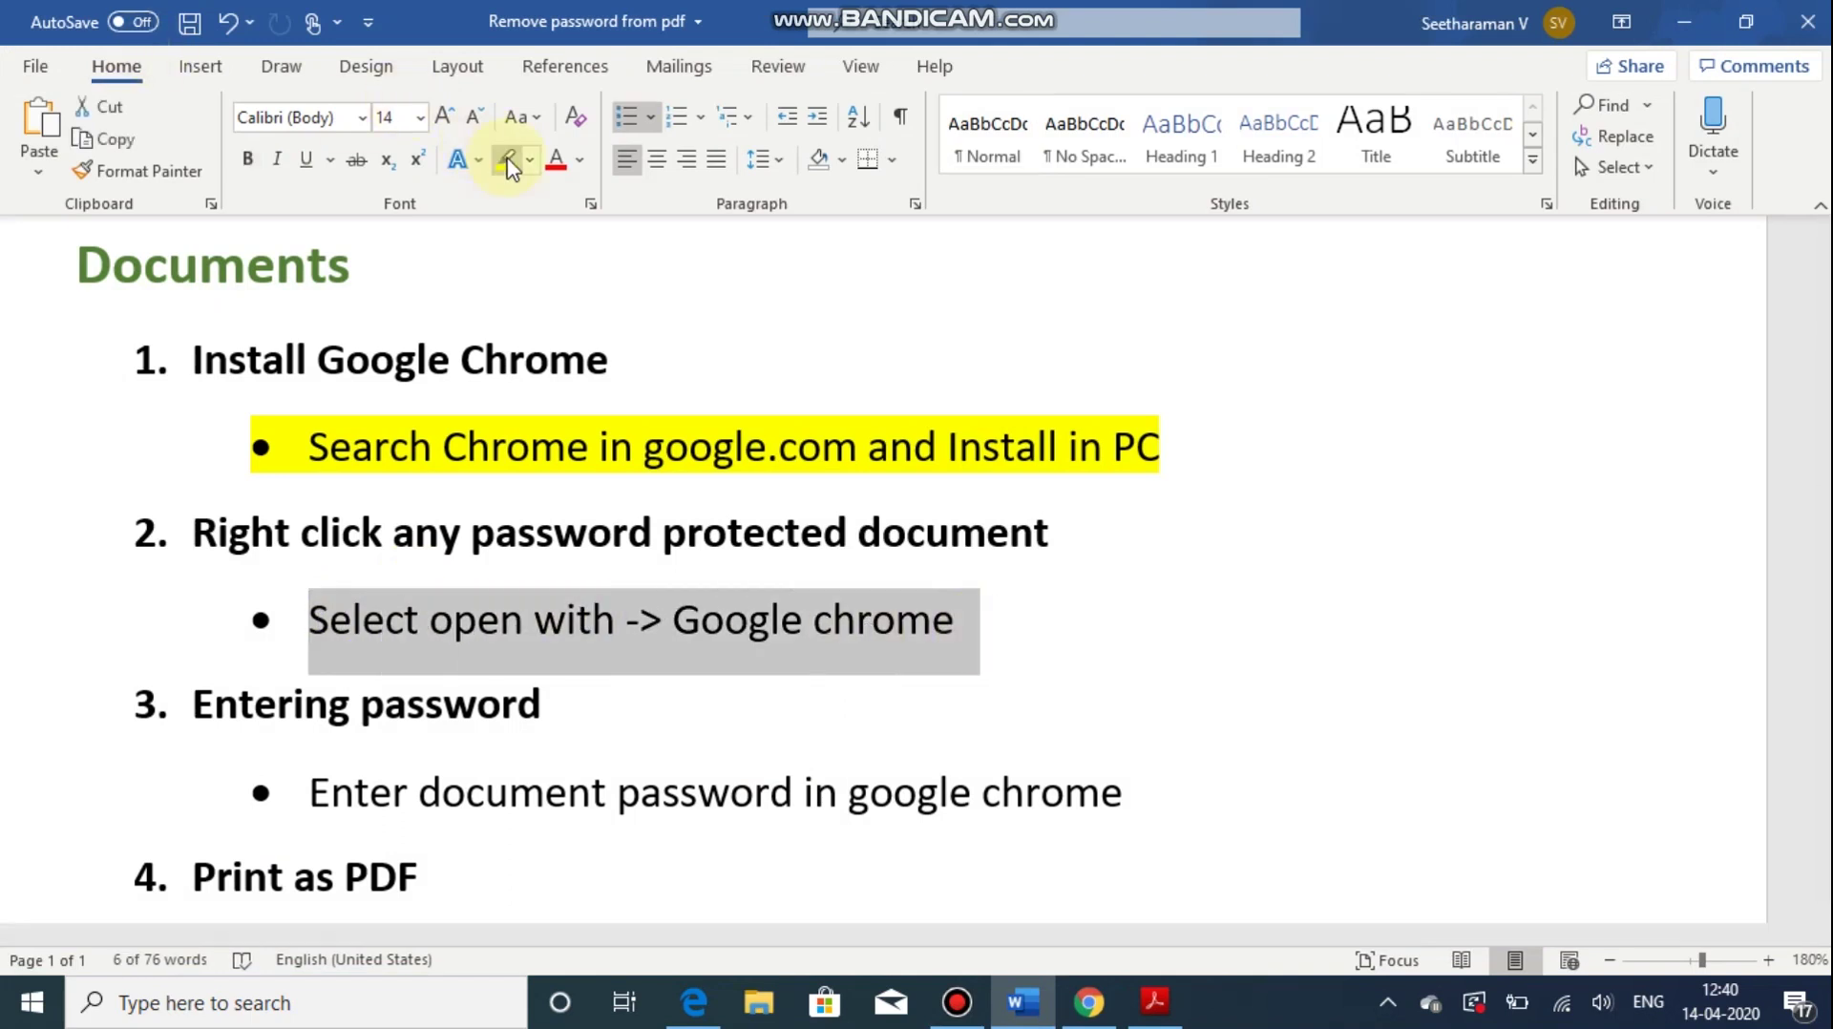
{"action": "left_click", "coordinate": [511, 167]}
{"action": "key", "text": "Right"}
{"action": "scroll", "coordinate": [769, 871], "scroll_direction": "down", "scroll_amount": 3}
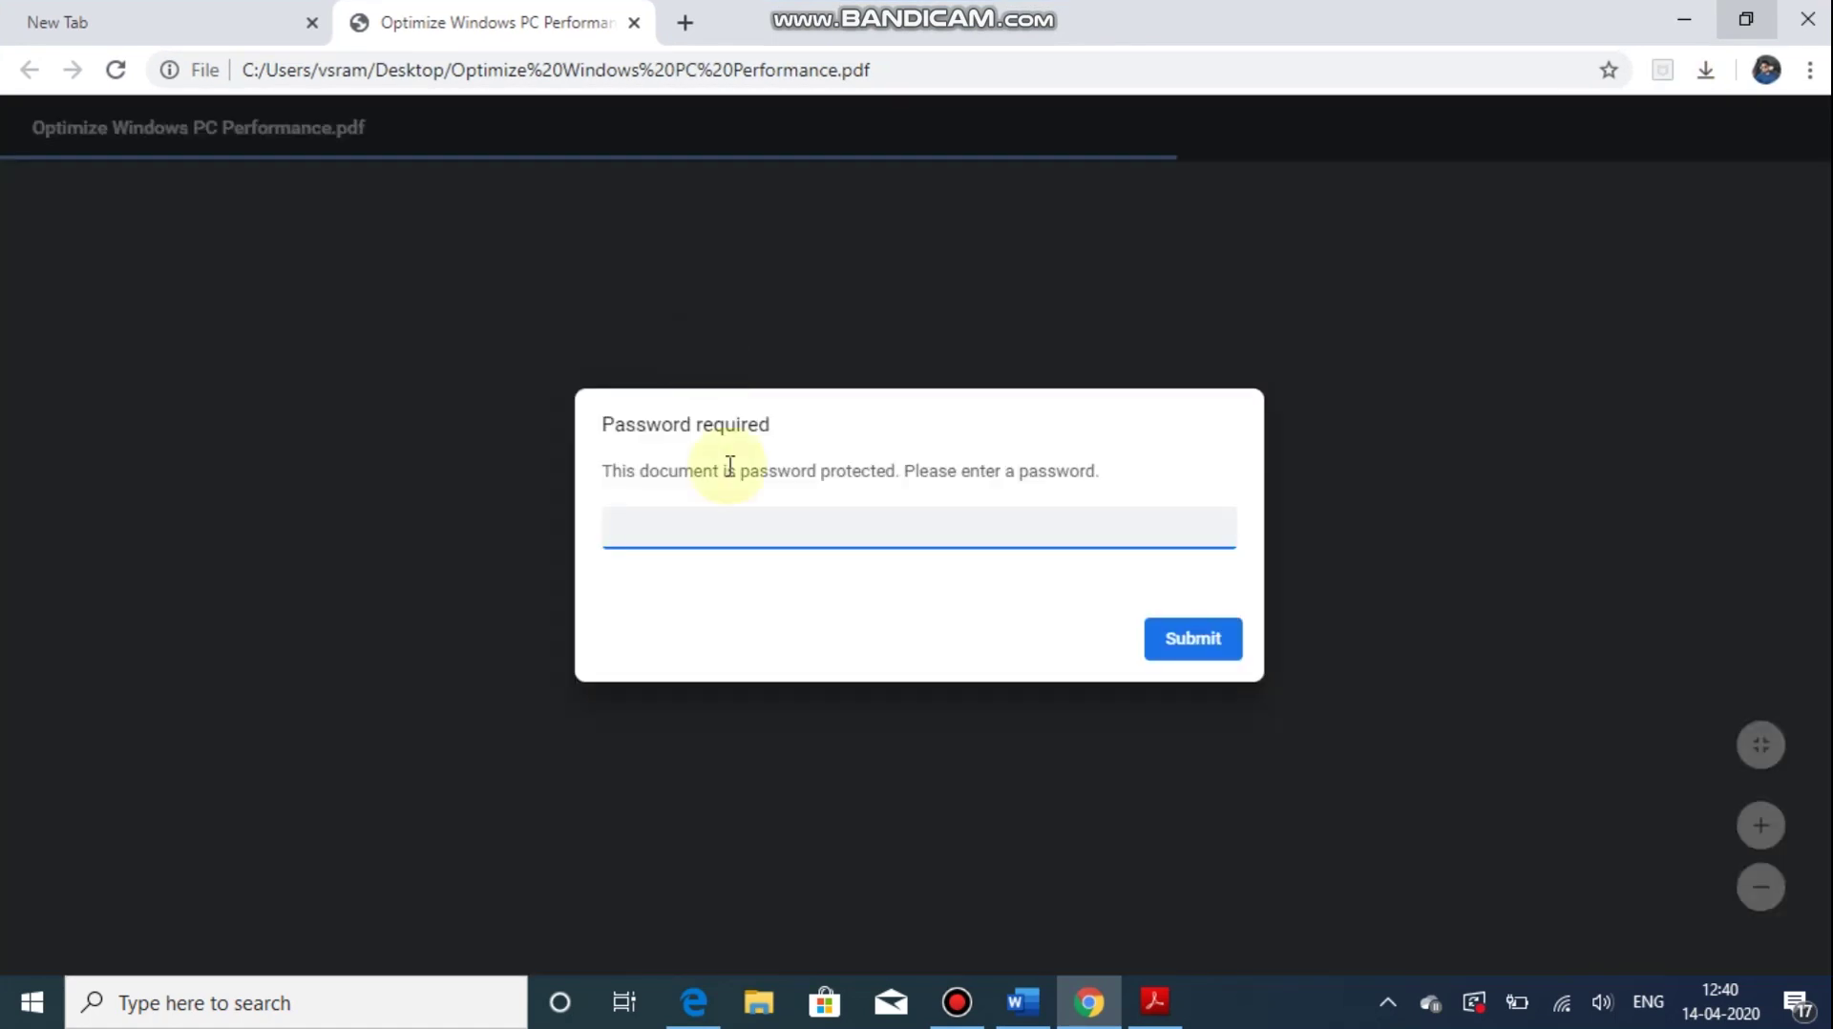
- Enter the document password in Chrome's Password required box to display the PDF page
{"action": "type", "text": "••"}
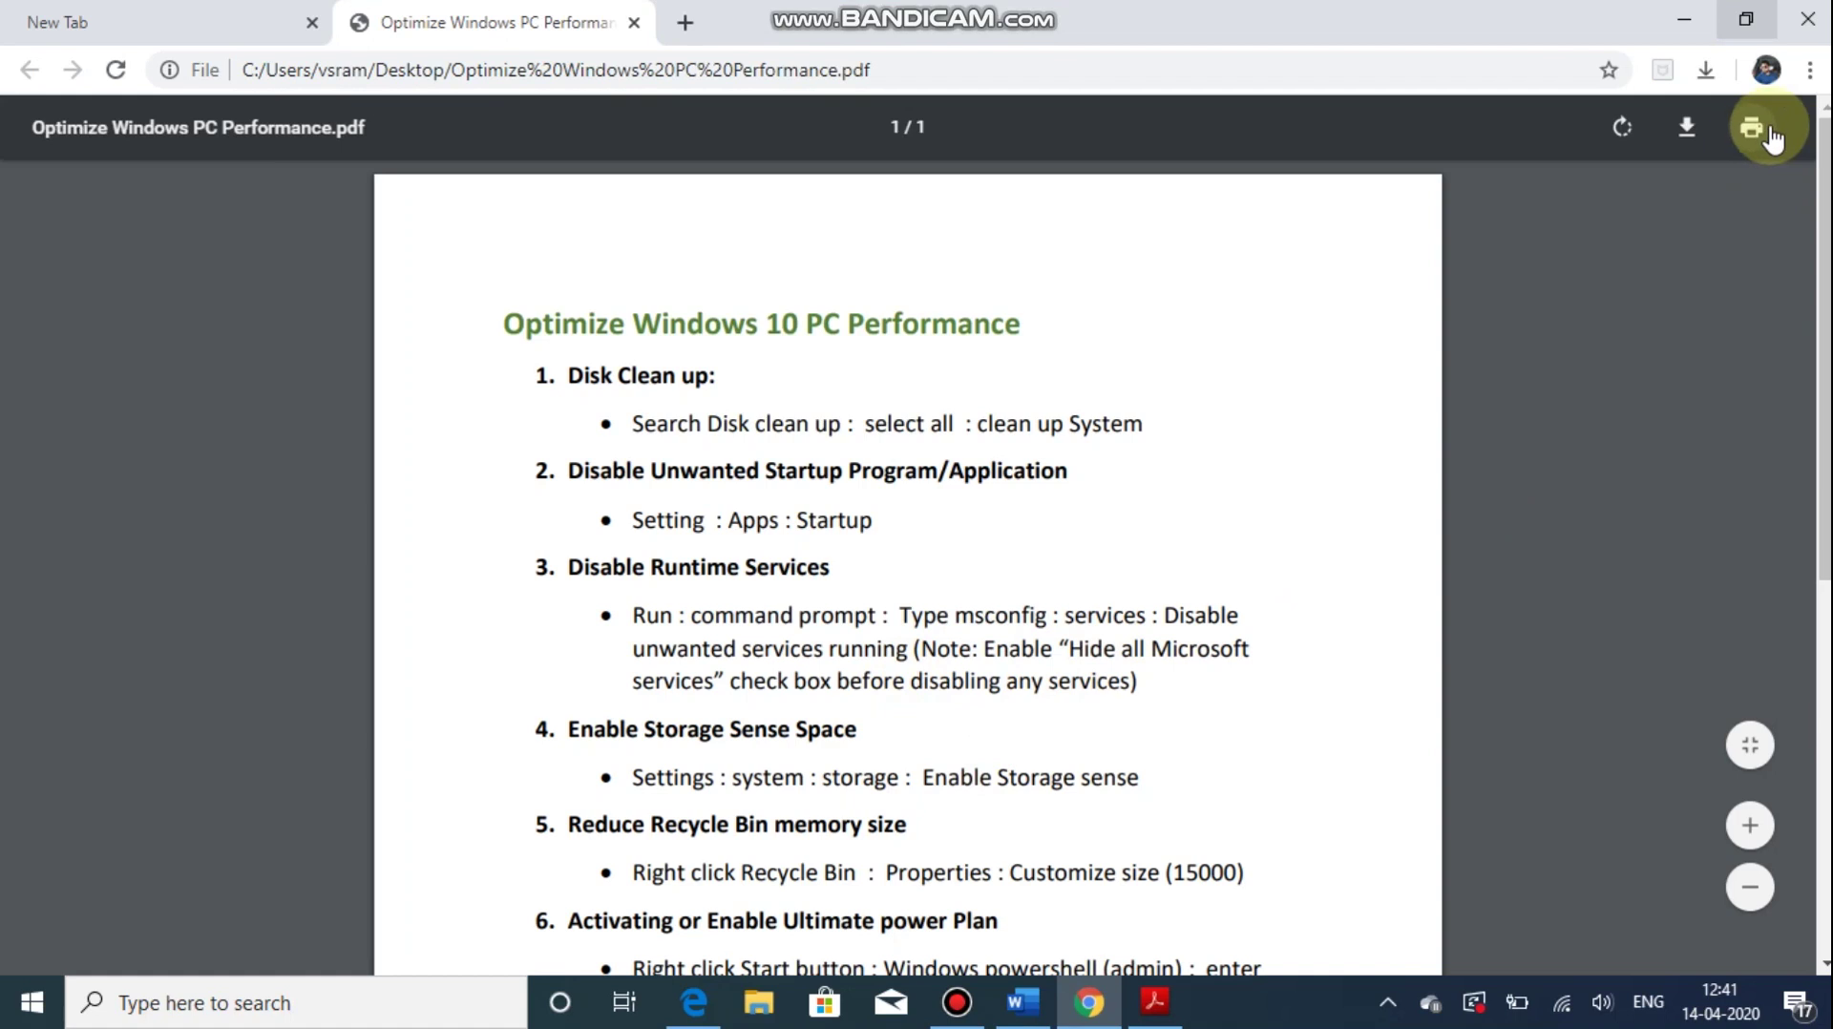
- Print the PDF from Chrome's menu with Save as PDF as the destination
{"action": "left_click", "coordinate": [1810, 70]}
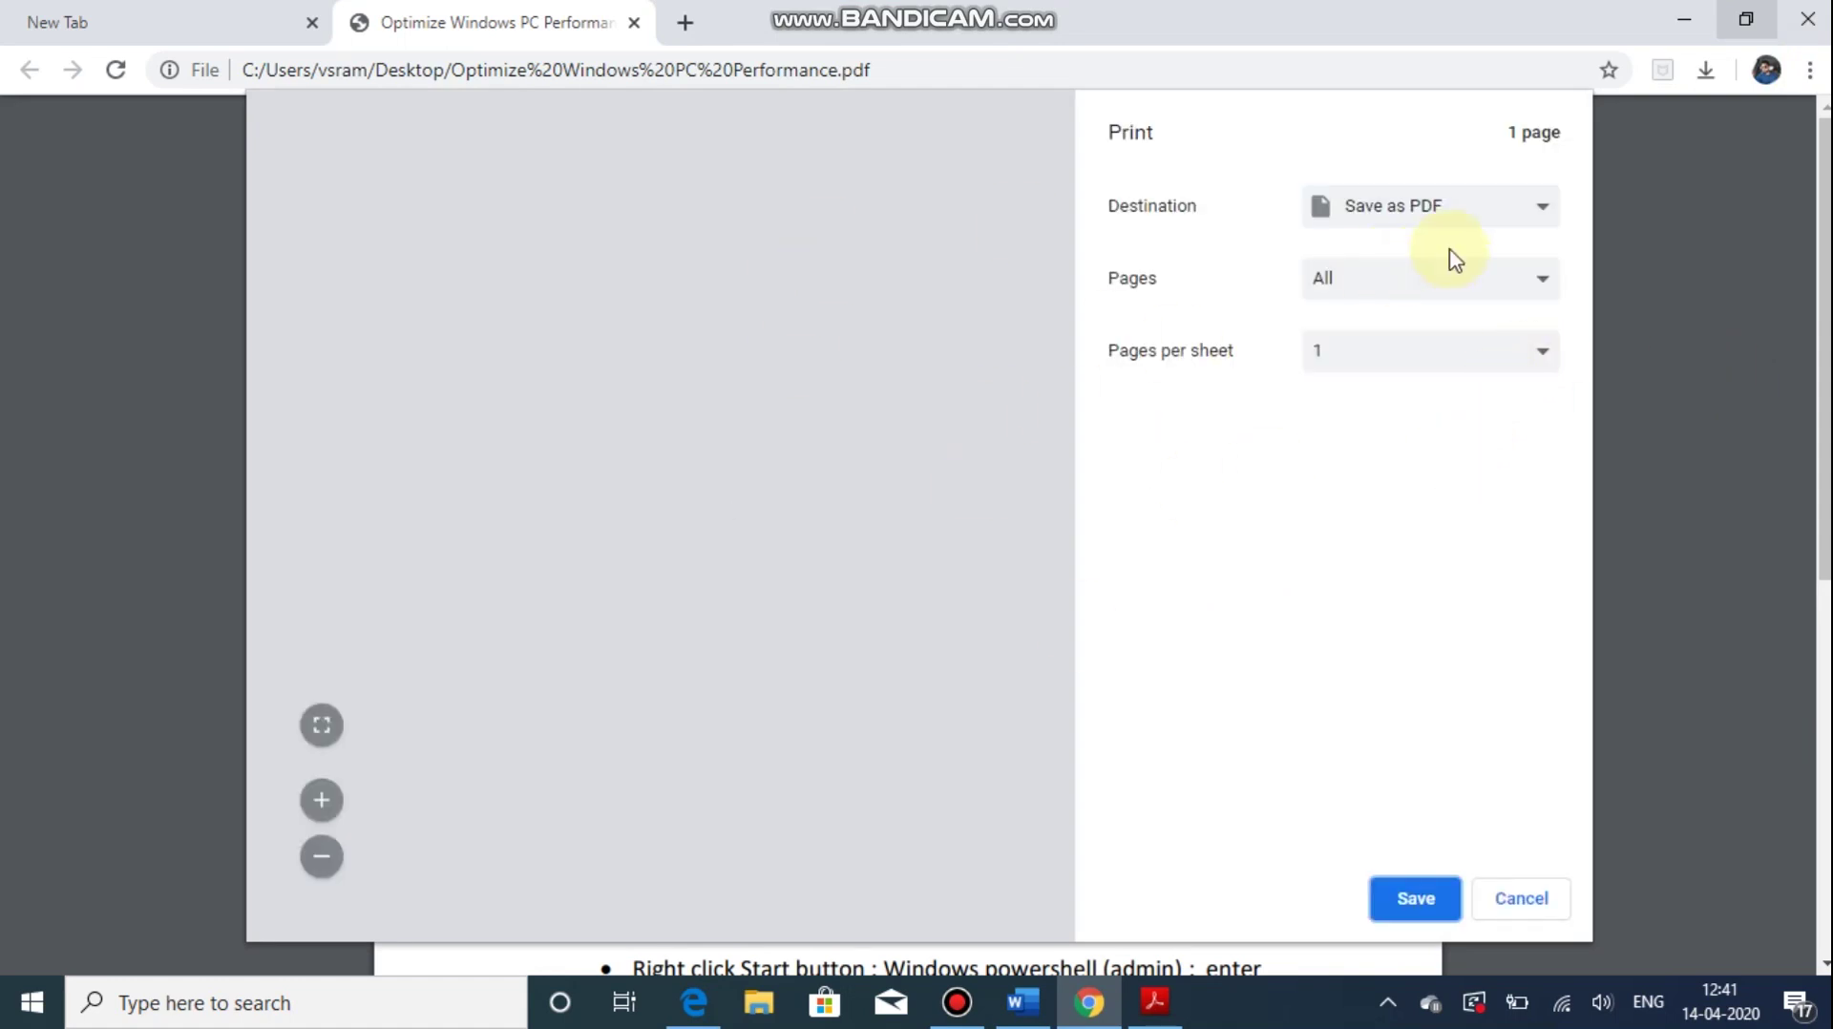
{"action": "left_click", "coordinate": [1481, 216]}
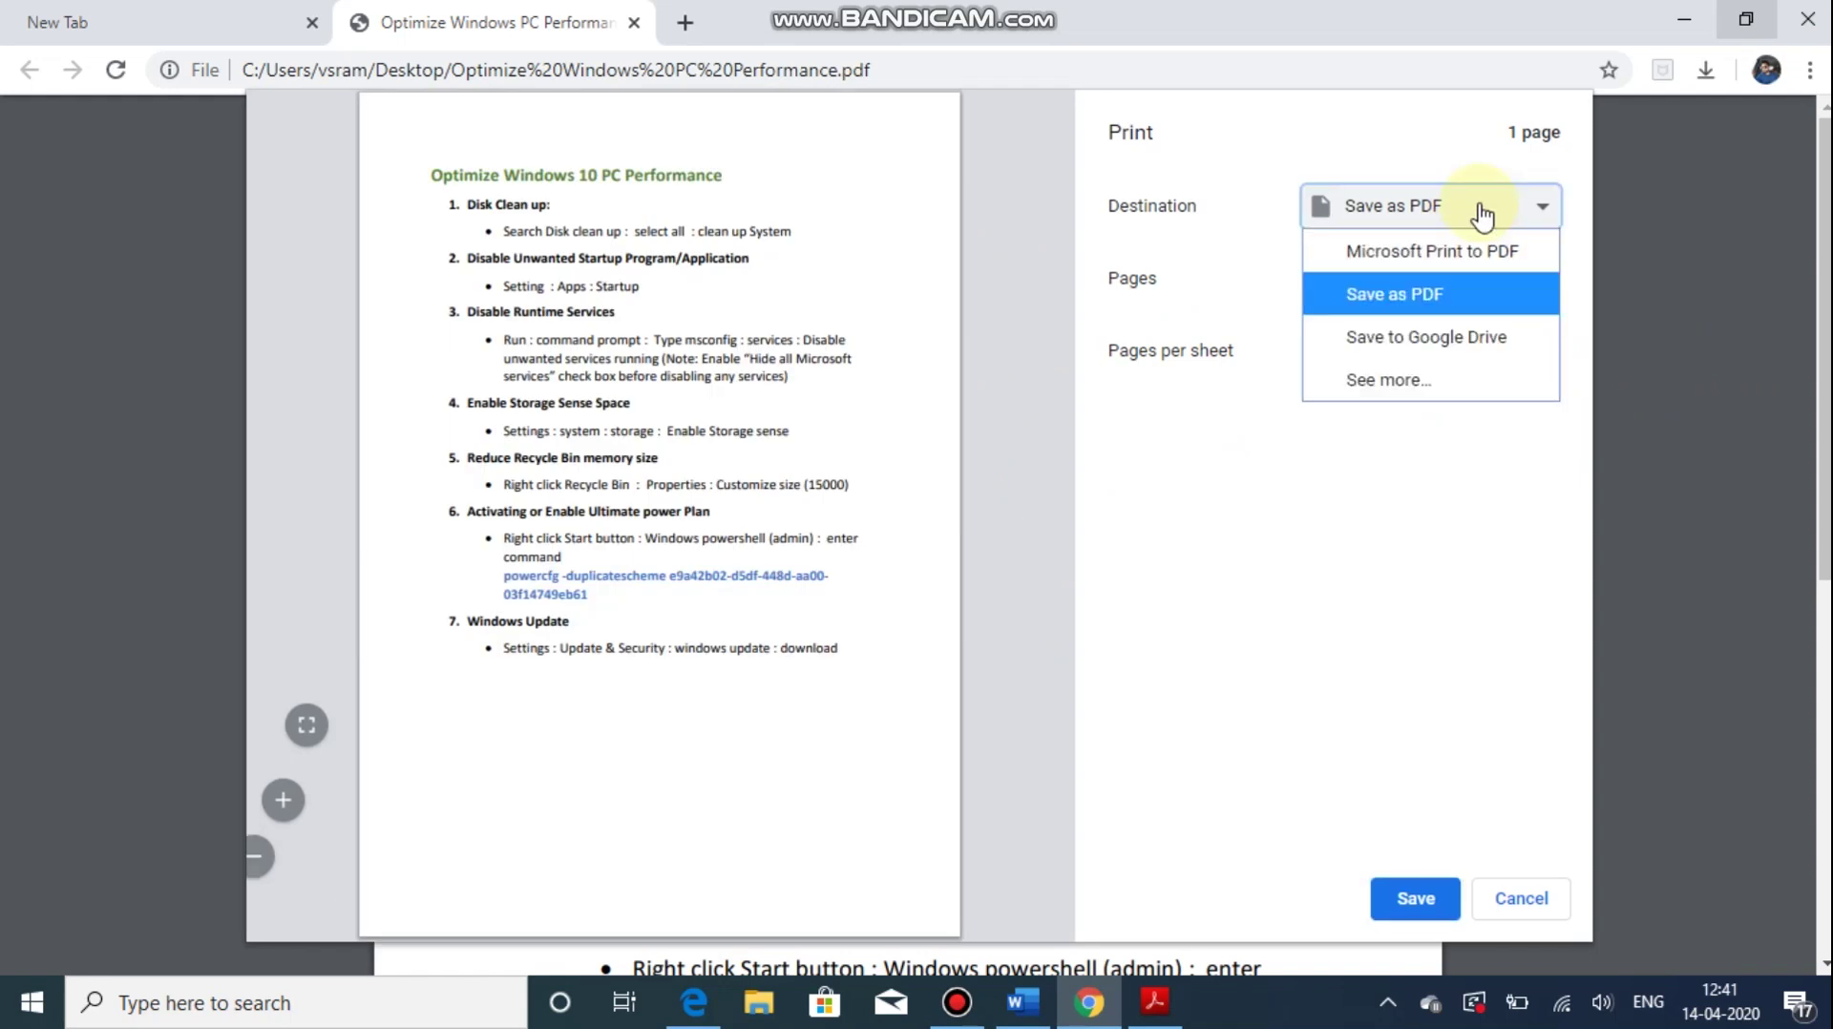
{"action": "left_click", "coordinate": [1451, 306]}
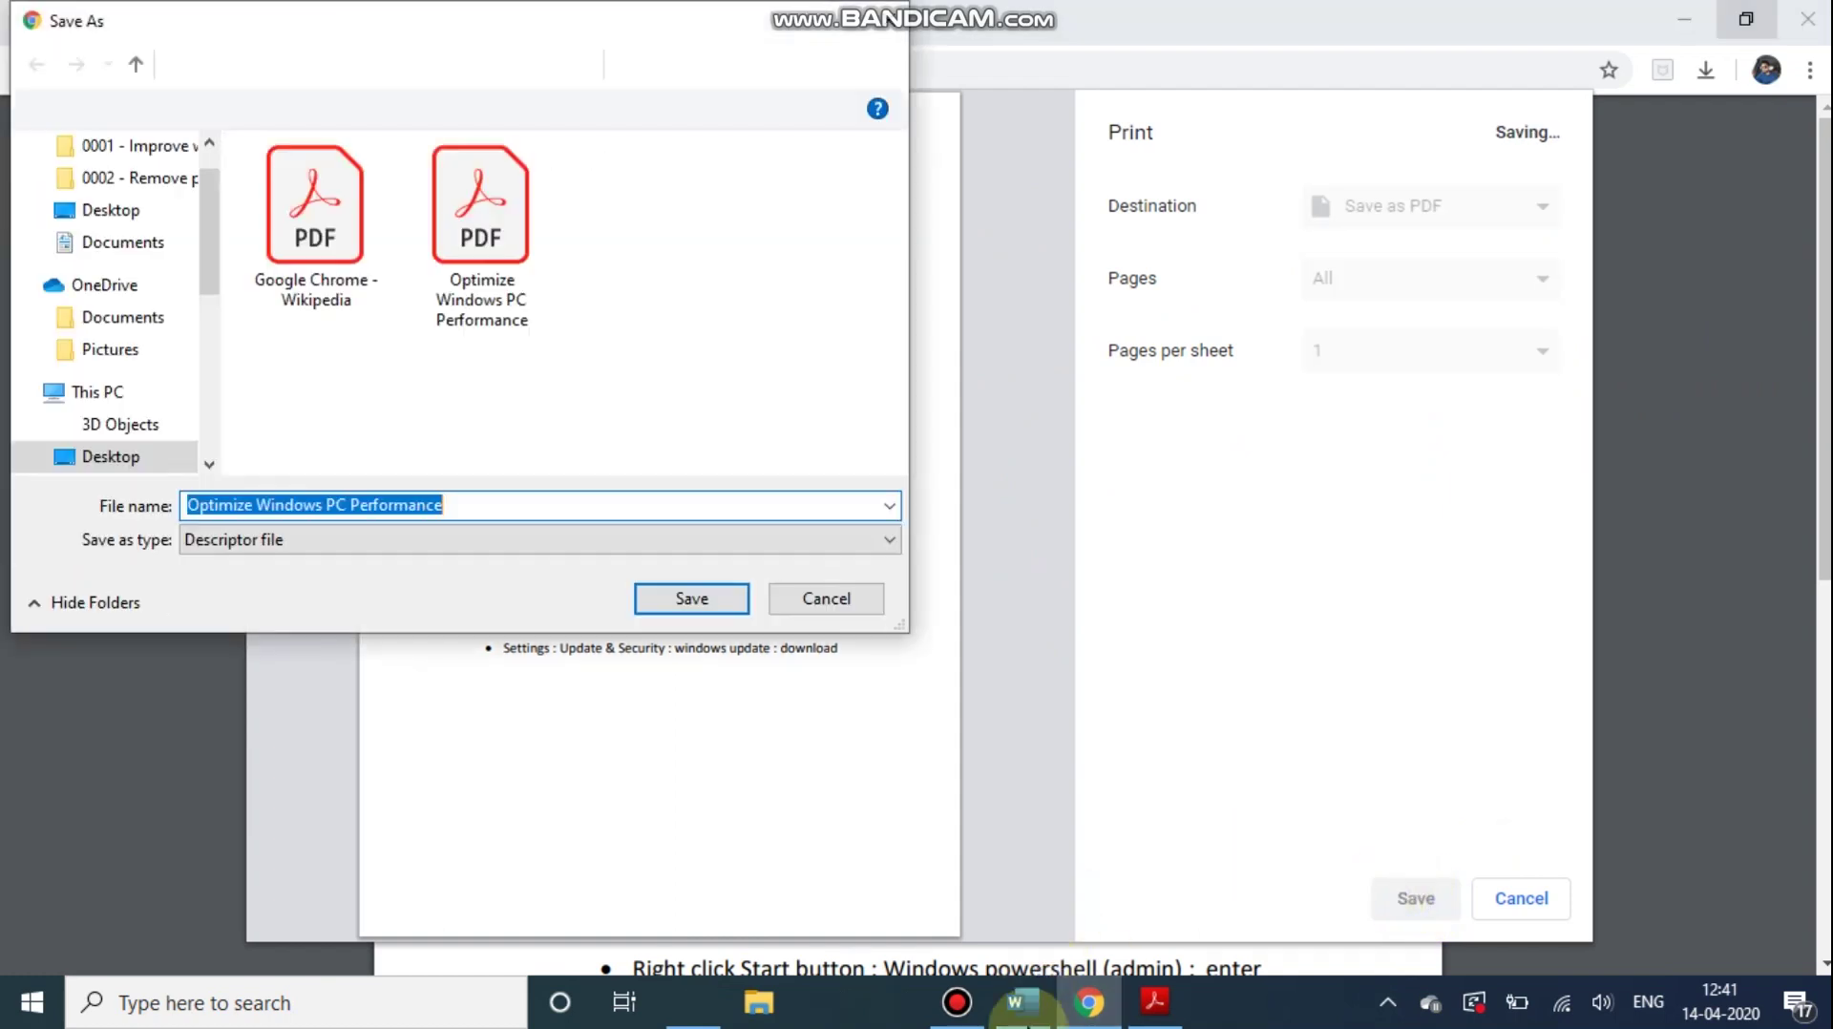
- Highlight the step 3 bullet 'Enter document password in google chrome' yellow, then select the step 4 bullet
{"action": "left_click", "coordinate": [1022, 1001]}
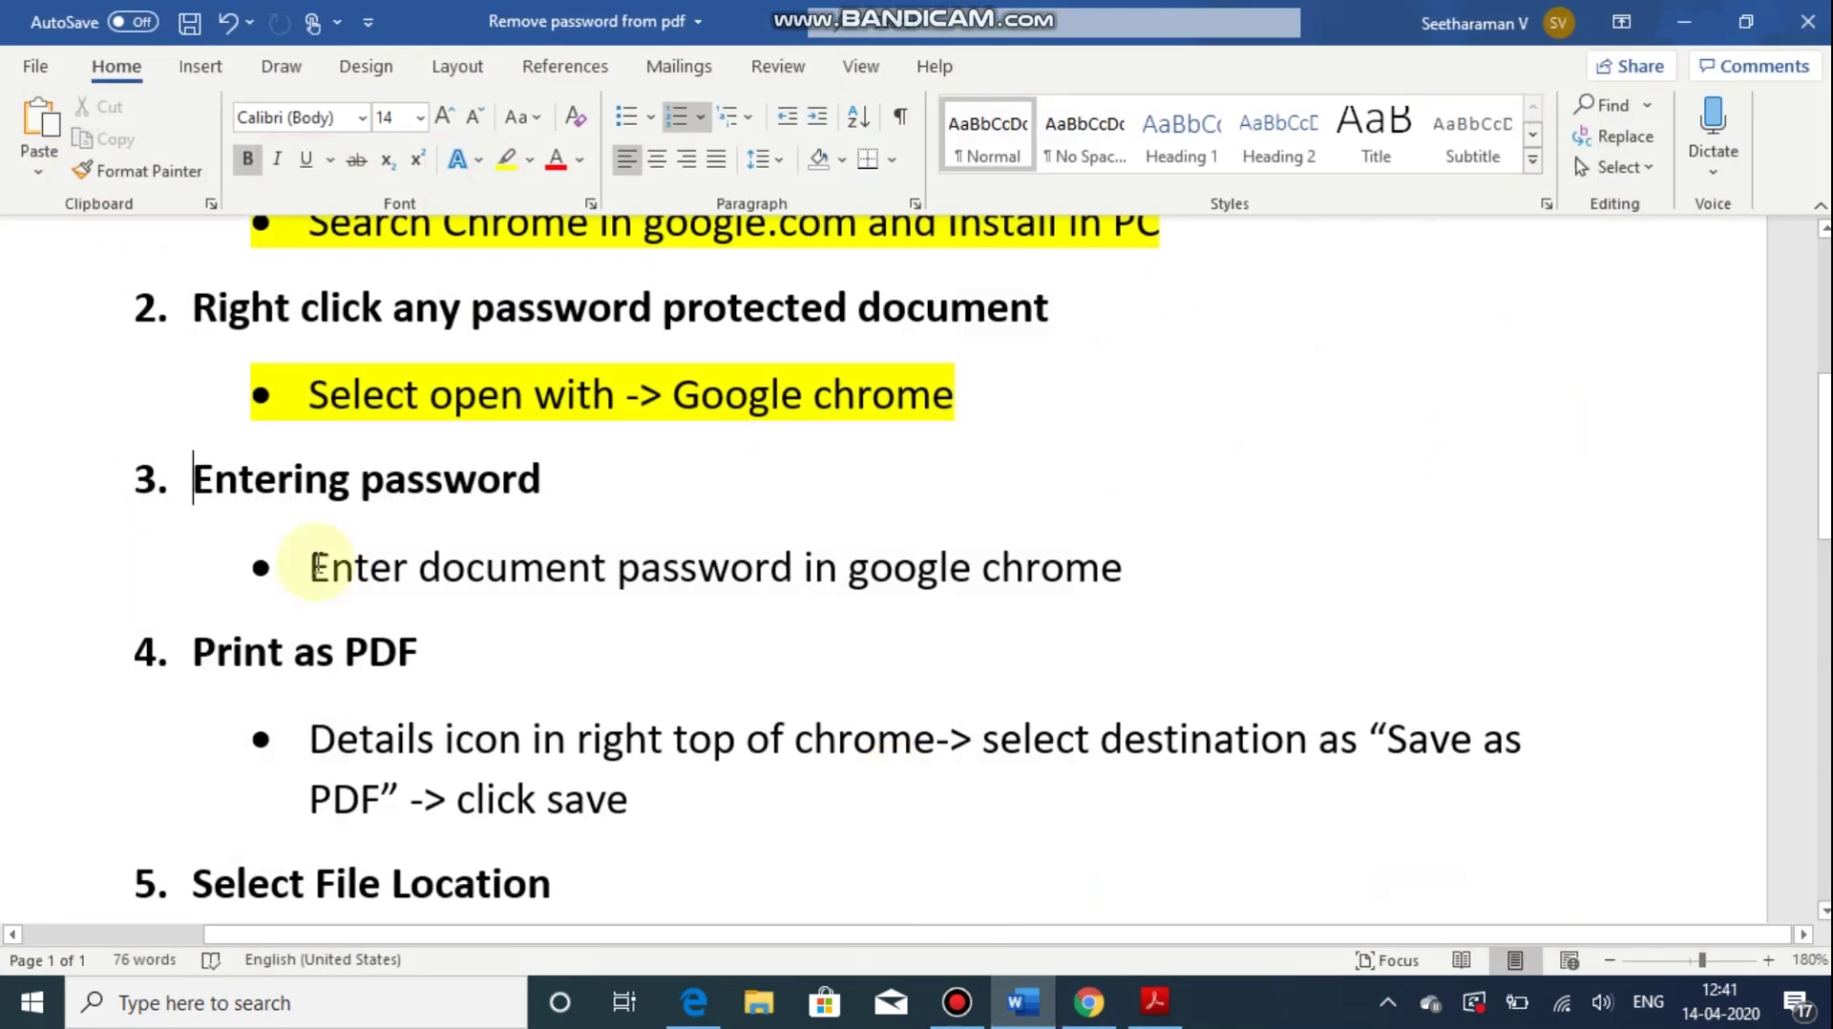
{"action": "left_click_drag", "start_coordinate": [408, 565], "coordinate": [1107, 551]}
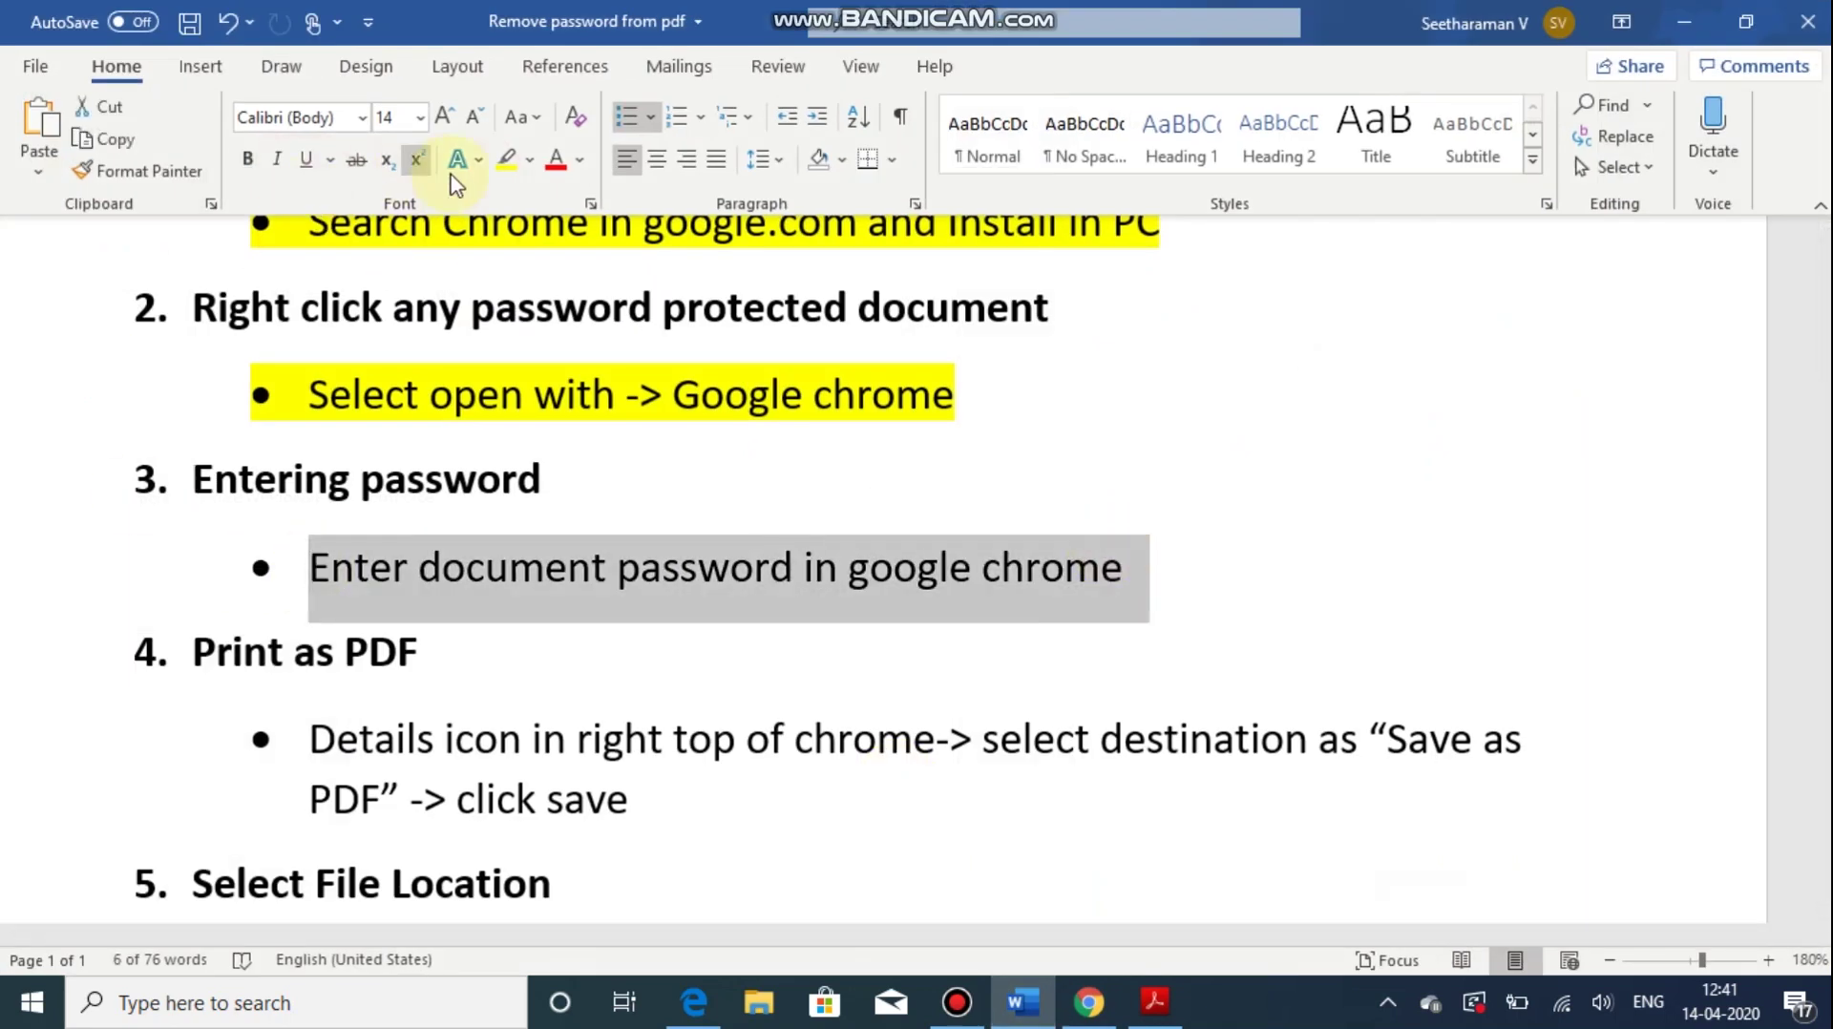
{"action": "left_click", "coordinate": [503, 159]}
{"action": "scroll", "coordinate": [573, 460], "scroll_direction": "down", "scroll_amount": 1}
{"action": "scroll", "coordinate": [567, 462], "scroll_direction": "down", "scroll_amount": 2}
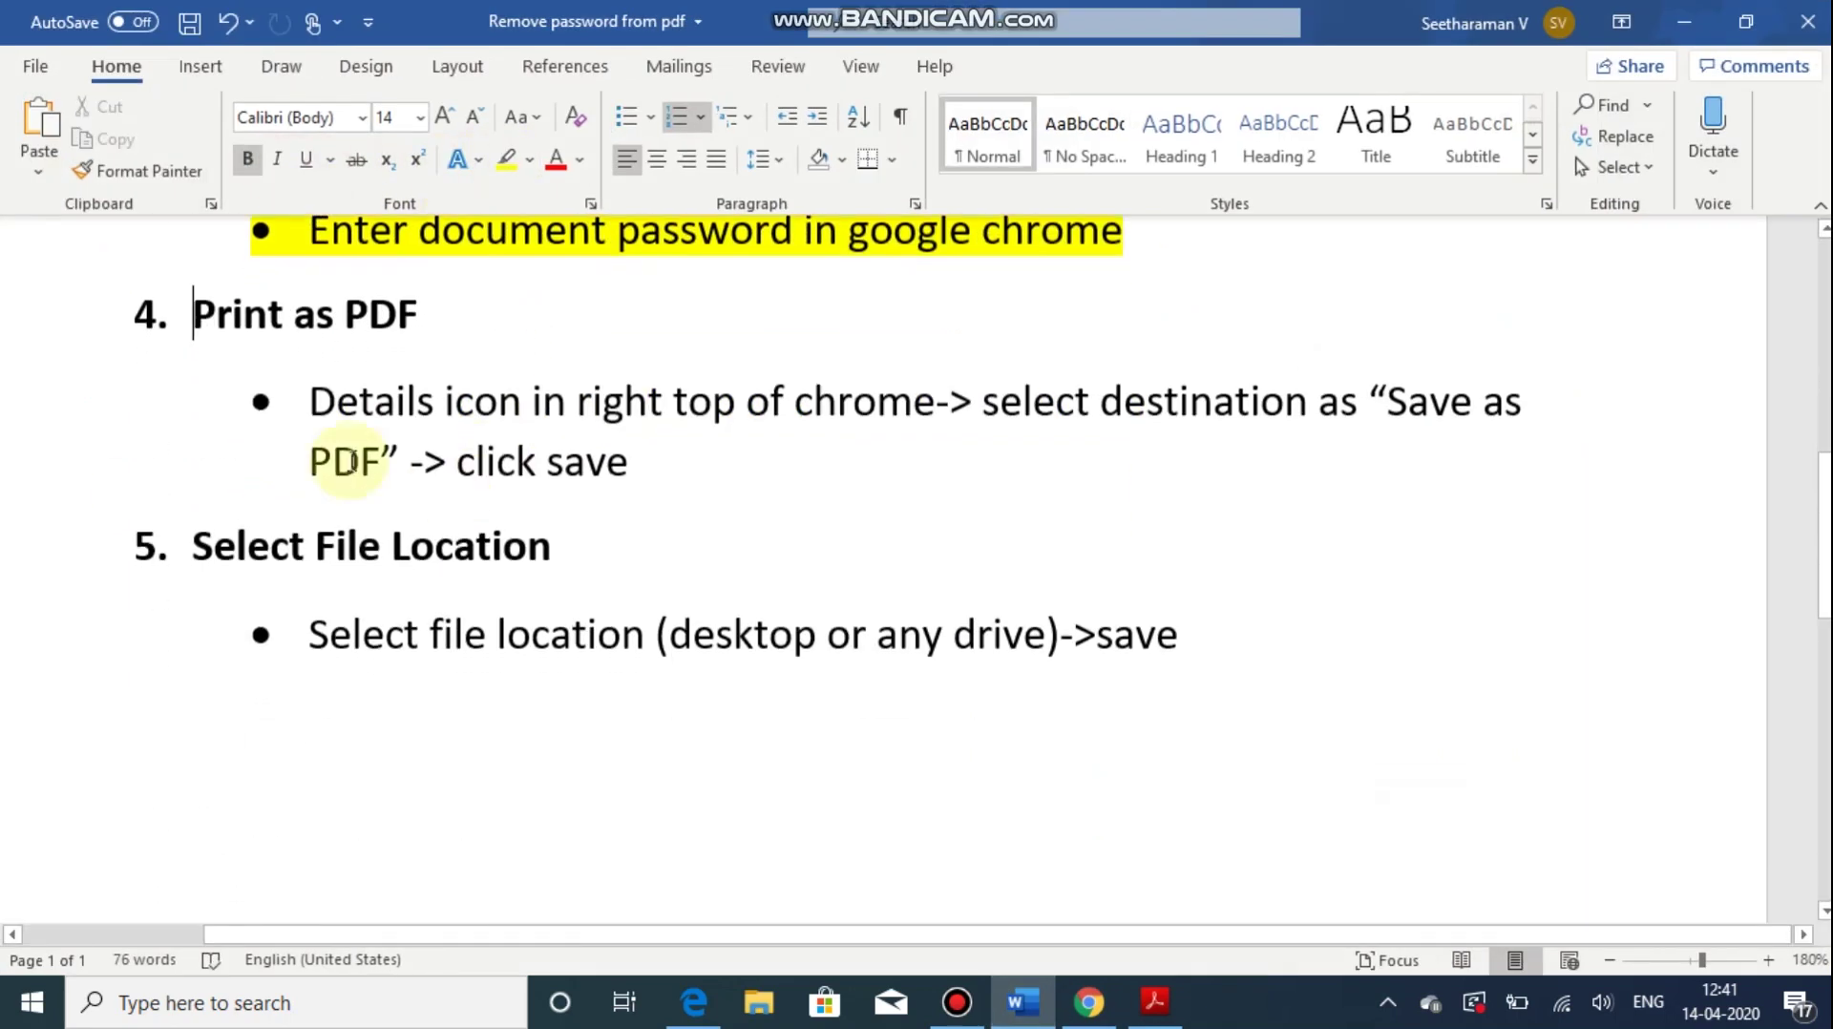
{"action": "left_click_drag", "start_coordinate": [311, 396], "coordinate": [741, 435]}
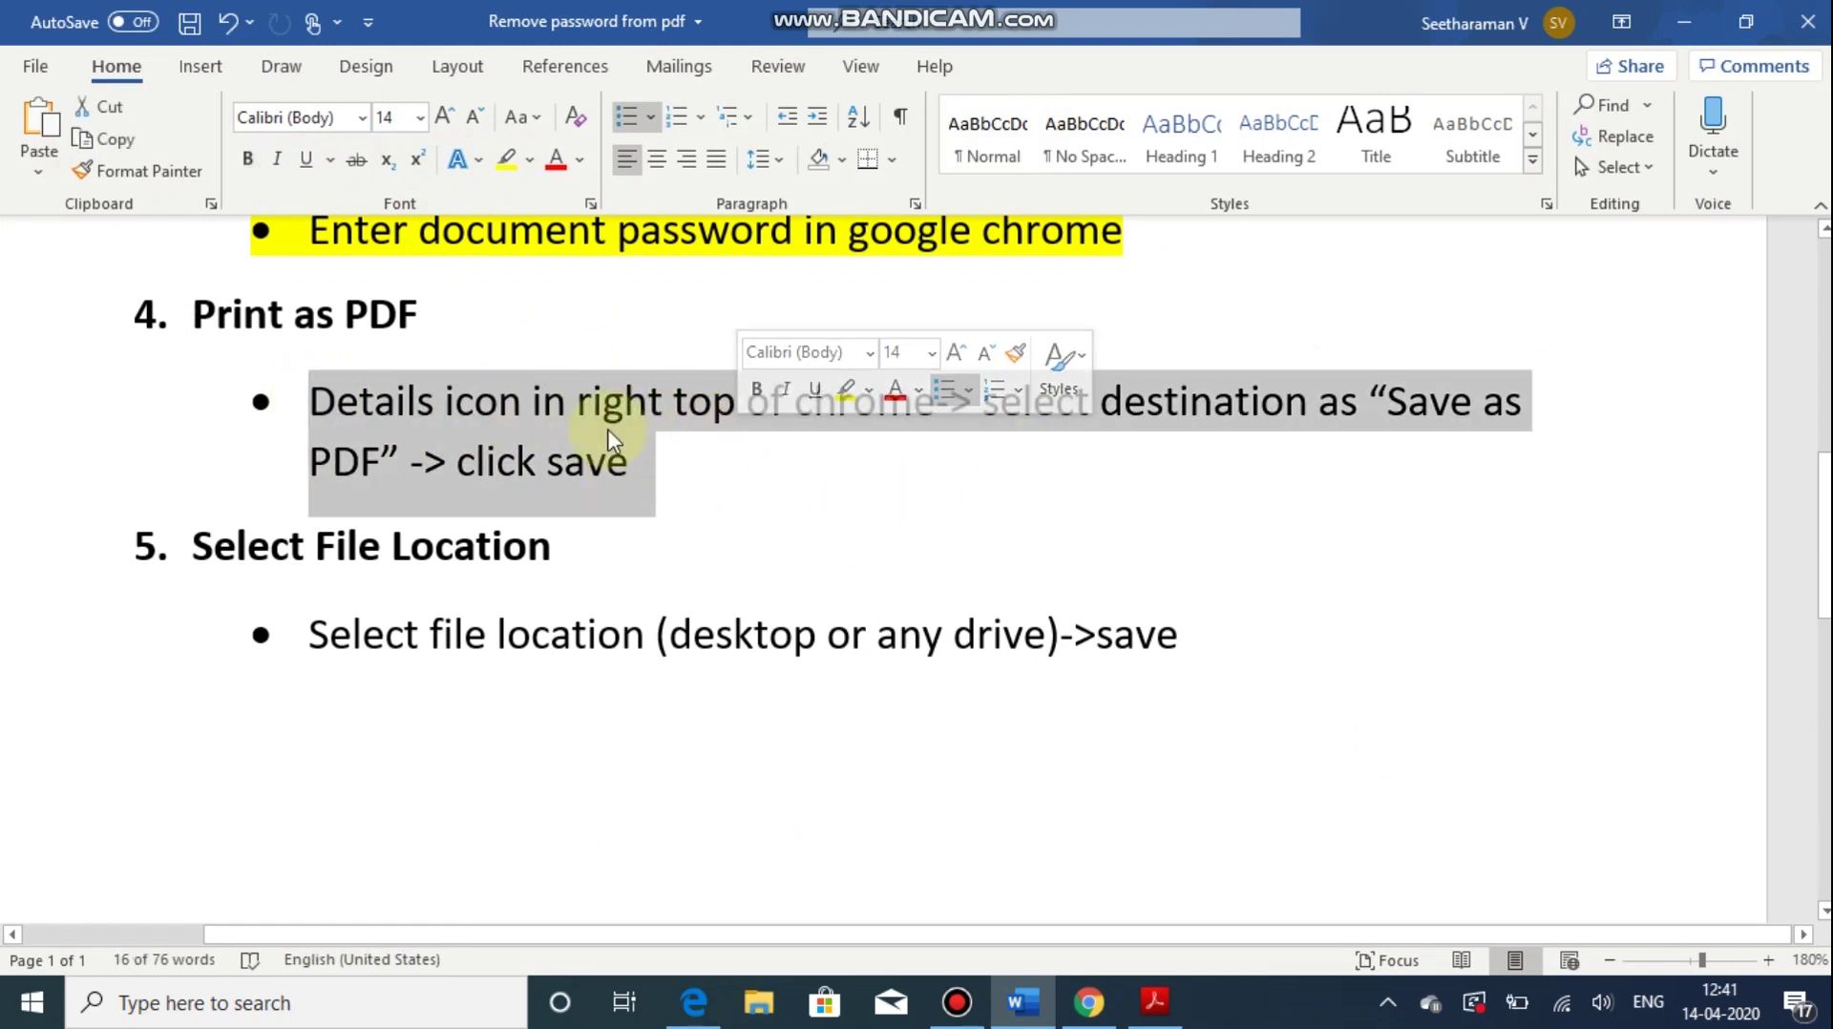
- Highlight the step 4 bullet yellow in the Word notes
{"action": "left_click", "coordinate": [506, 159]}
{"action": "left_click", "coordinate": [499, 573]}
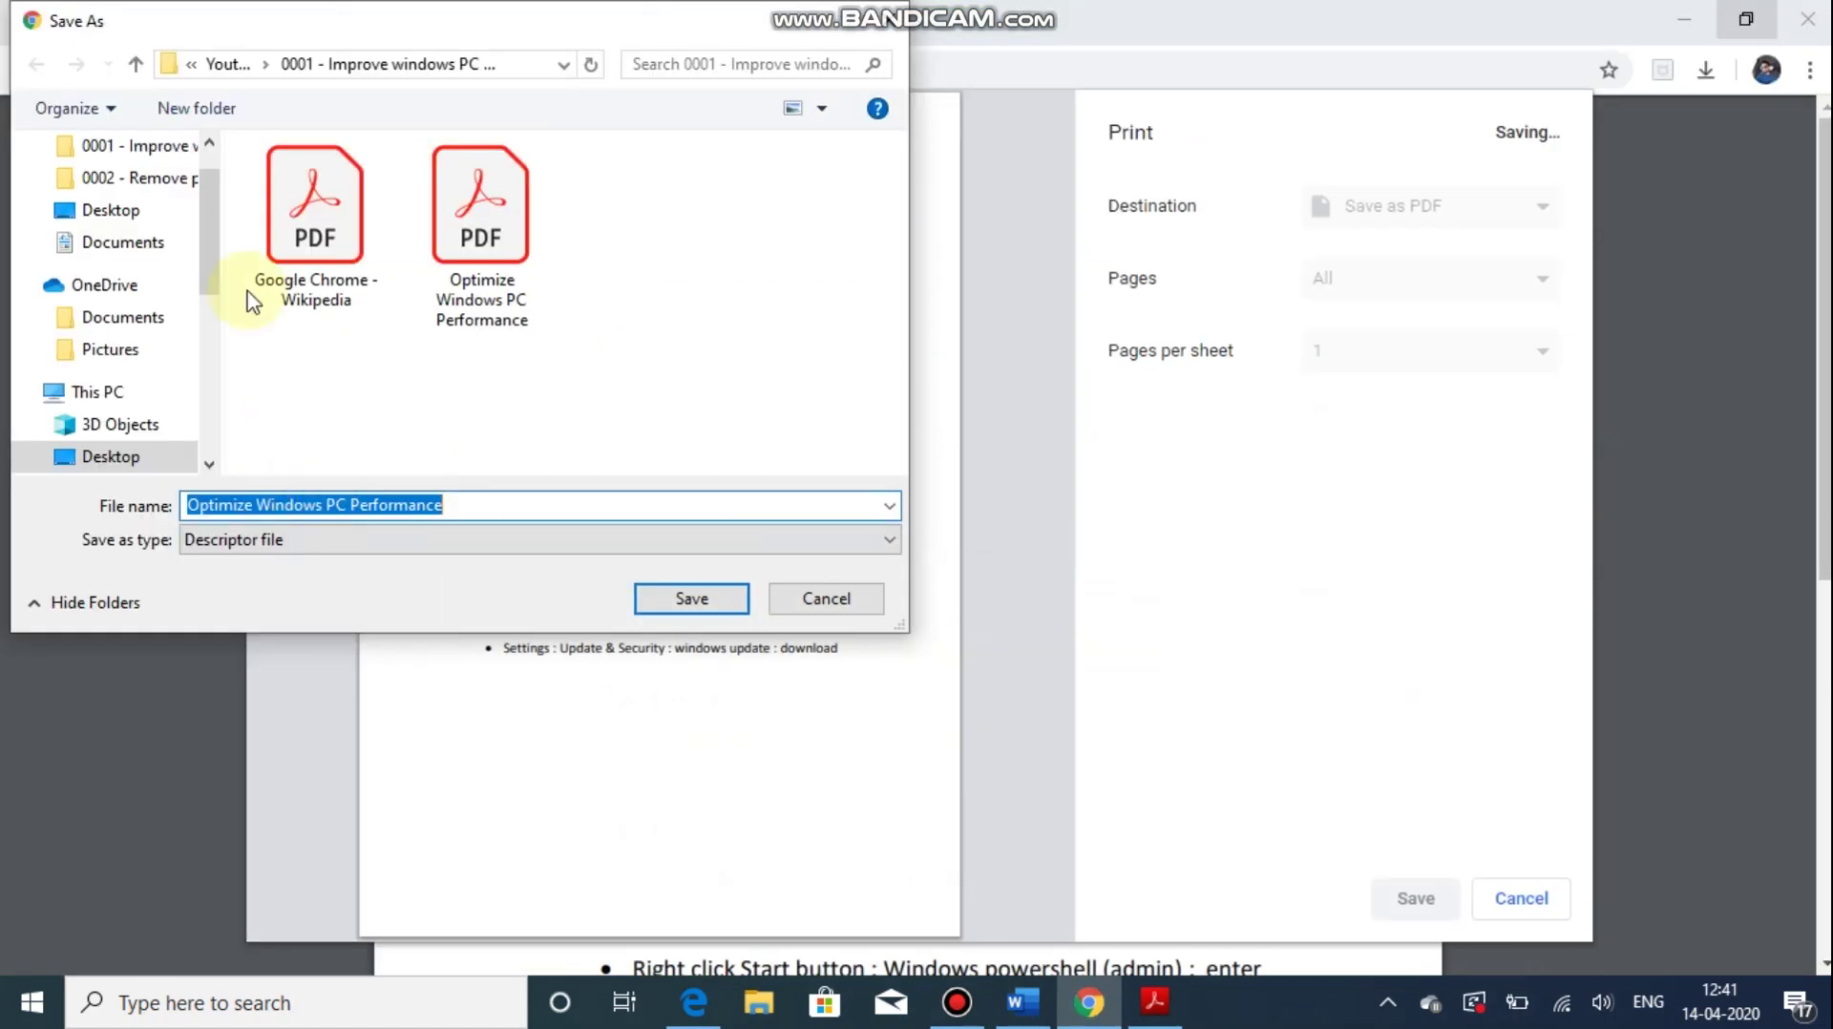
{"action": "scroll", "coordinate": [202, 225], "scroll_direction": "up", "scroll_amount": 2}
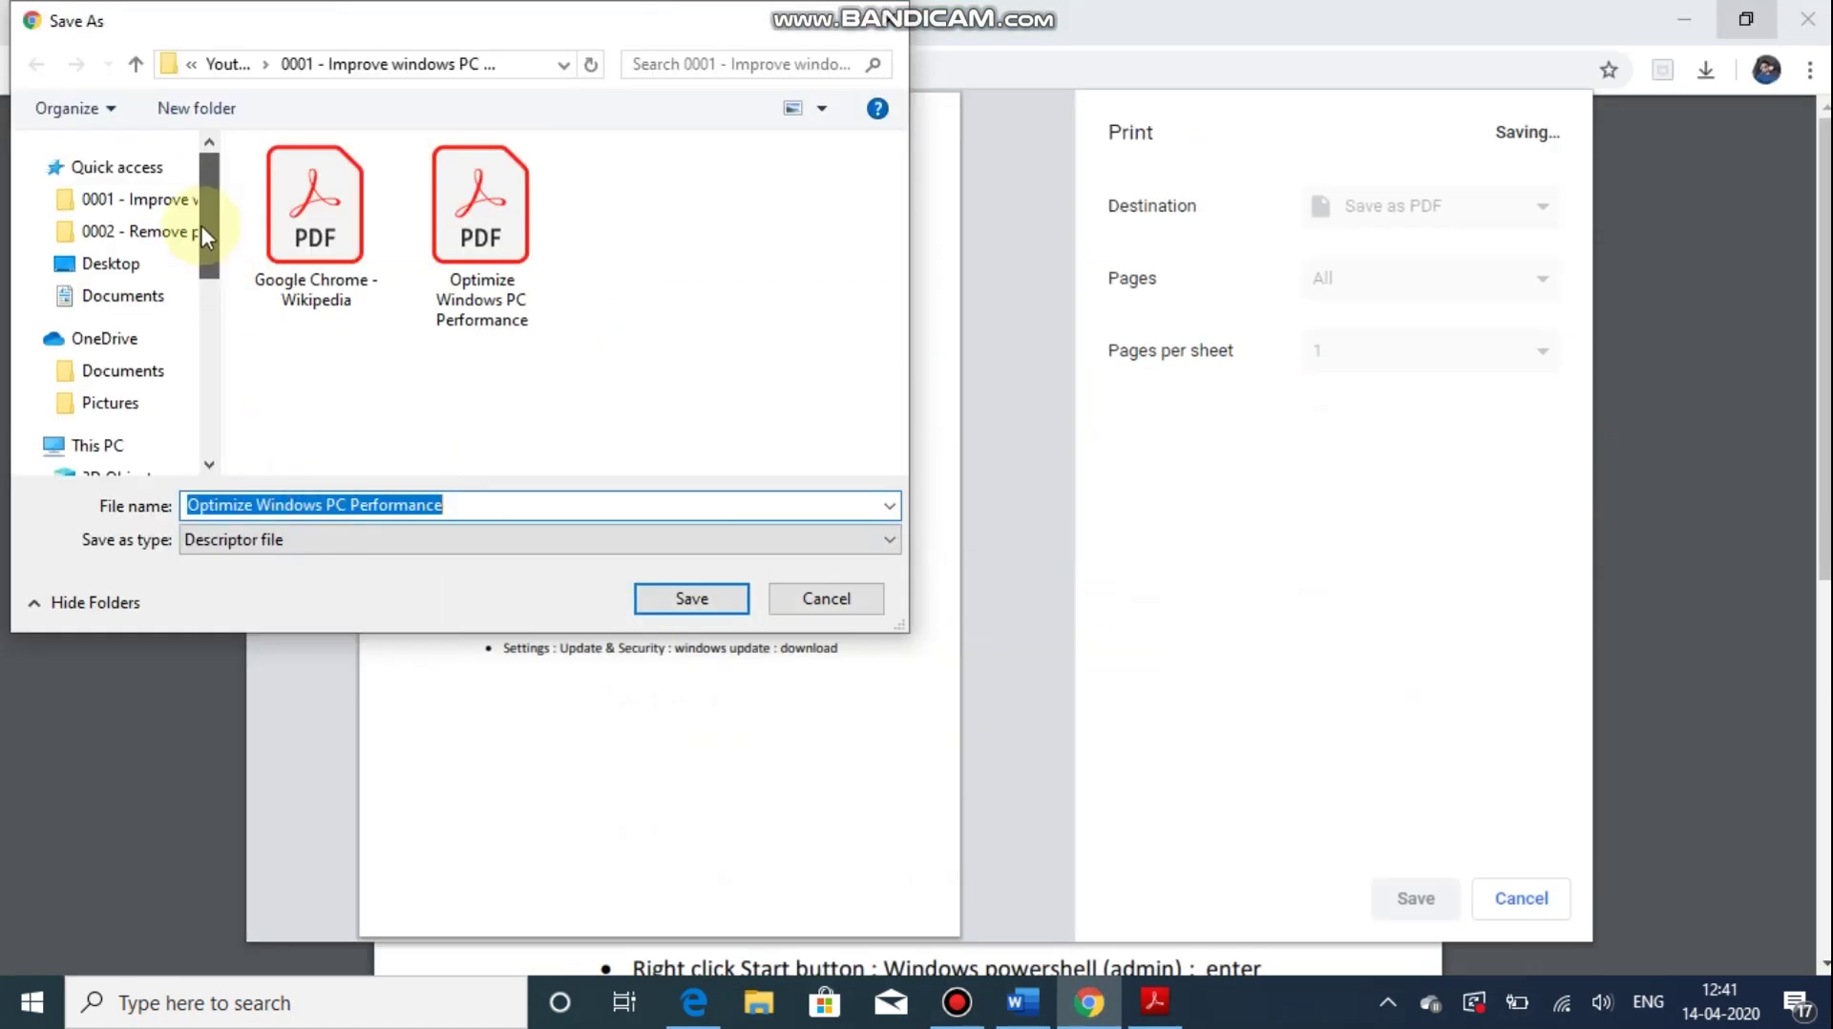
- Save the PDF to the Desktop as 'Optimize Windows PC Performance-no password' without replacing the original
{"action": "left_click", "coordinate": [147, 269]}
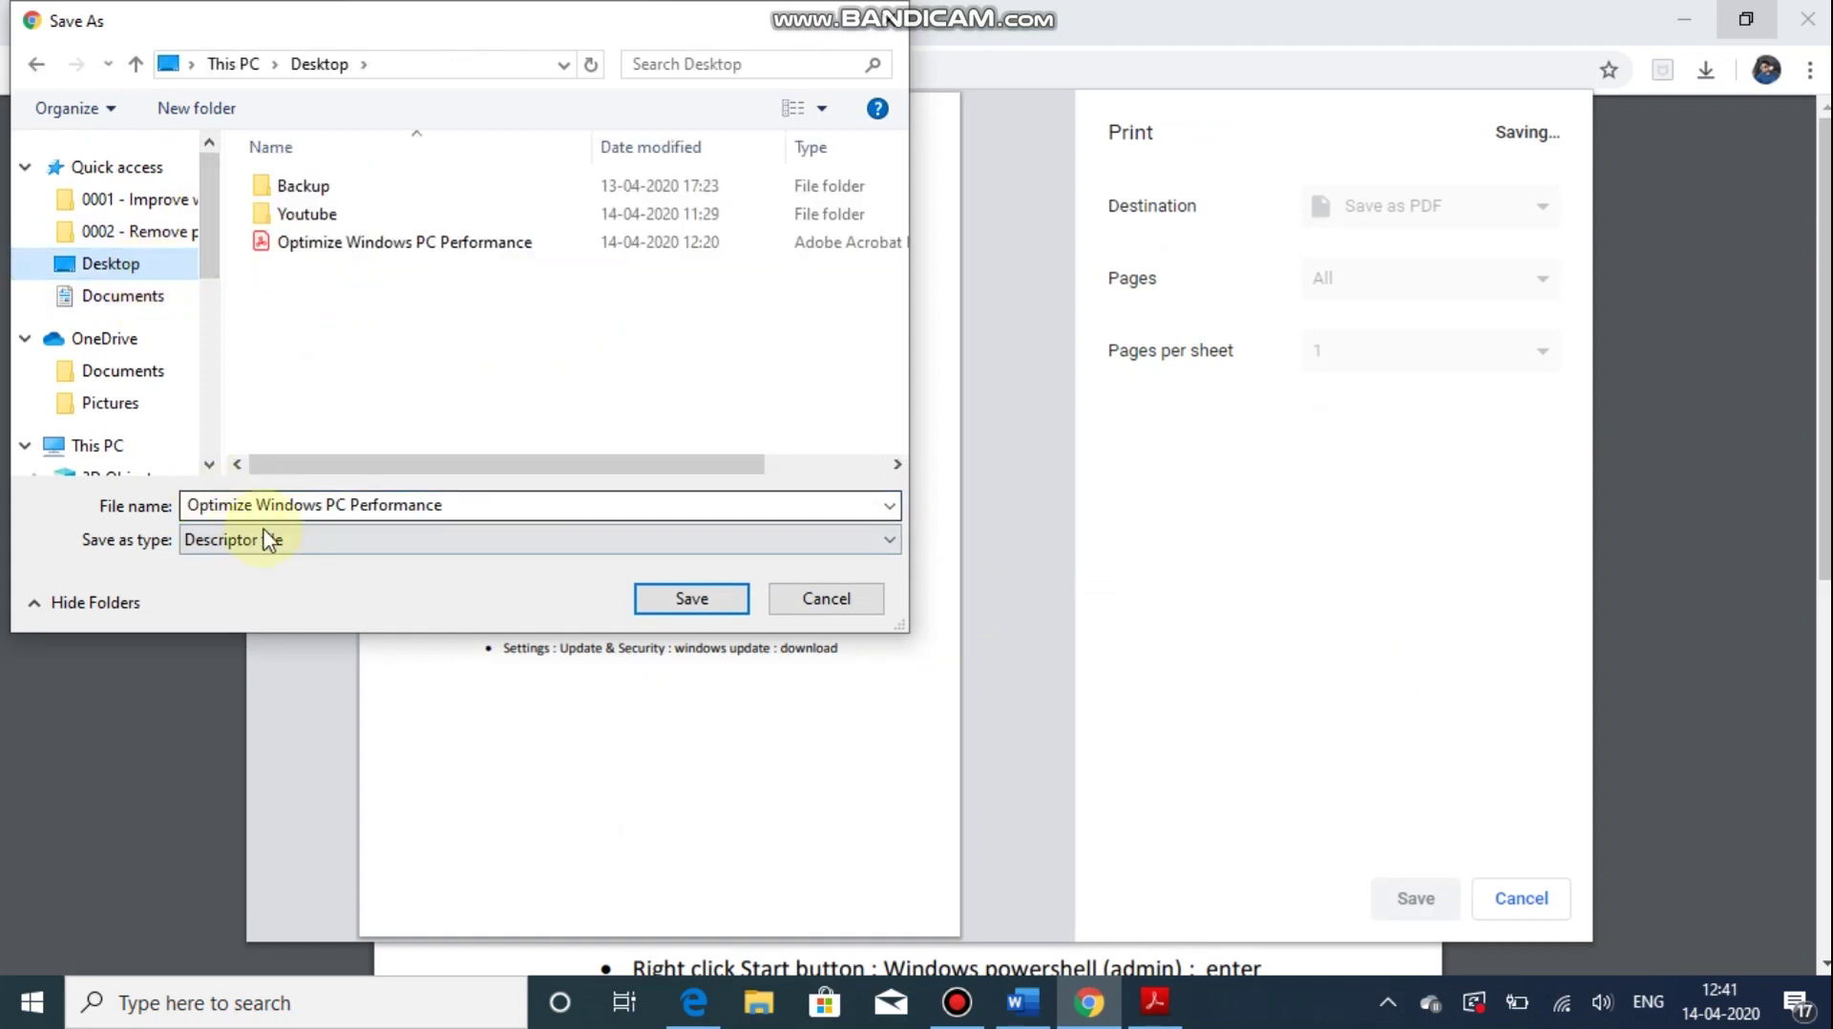
{"action": "left_click", "coordinate": [692, 598]}
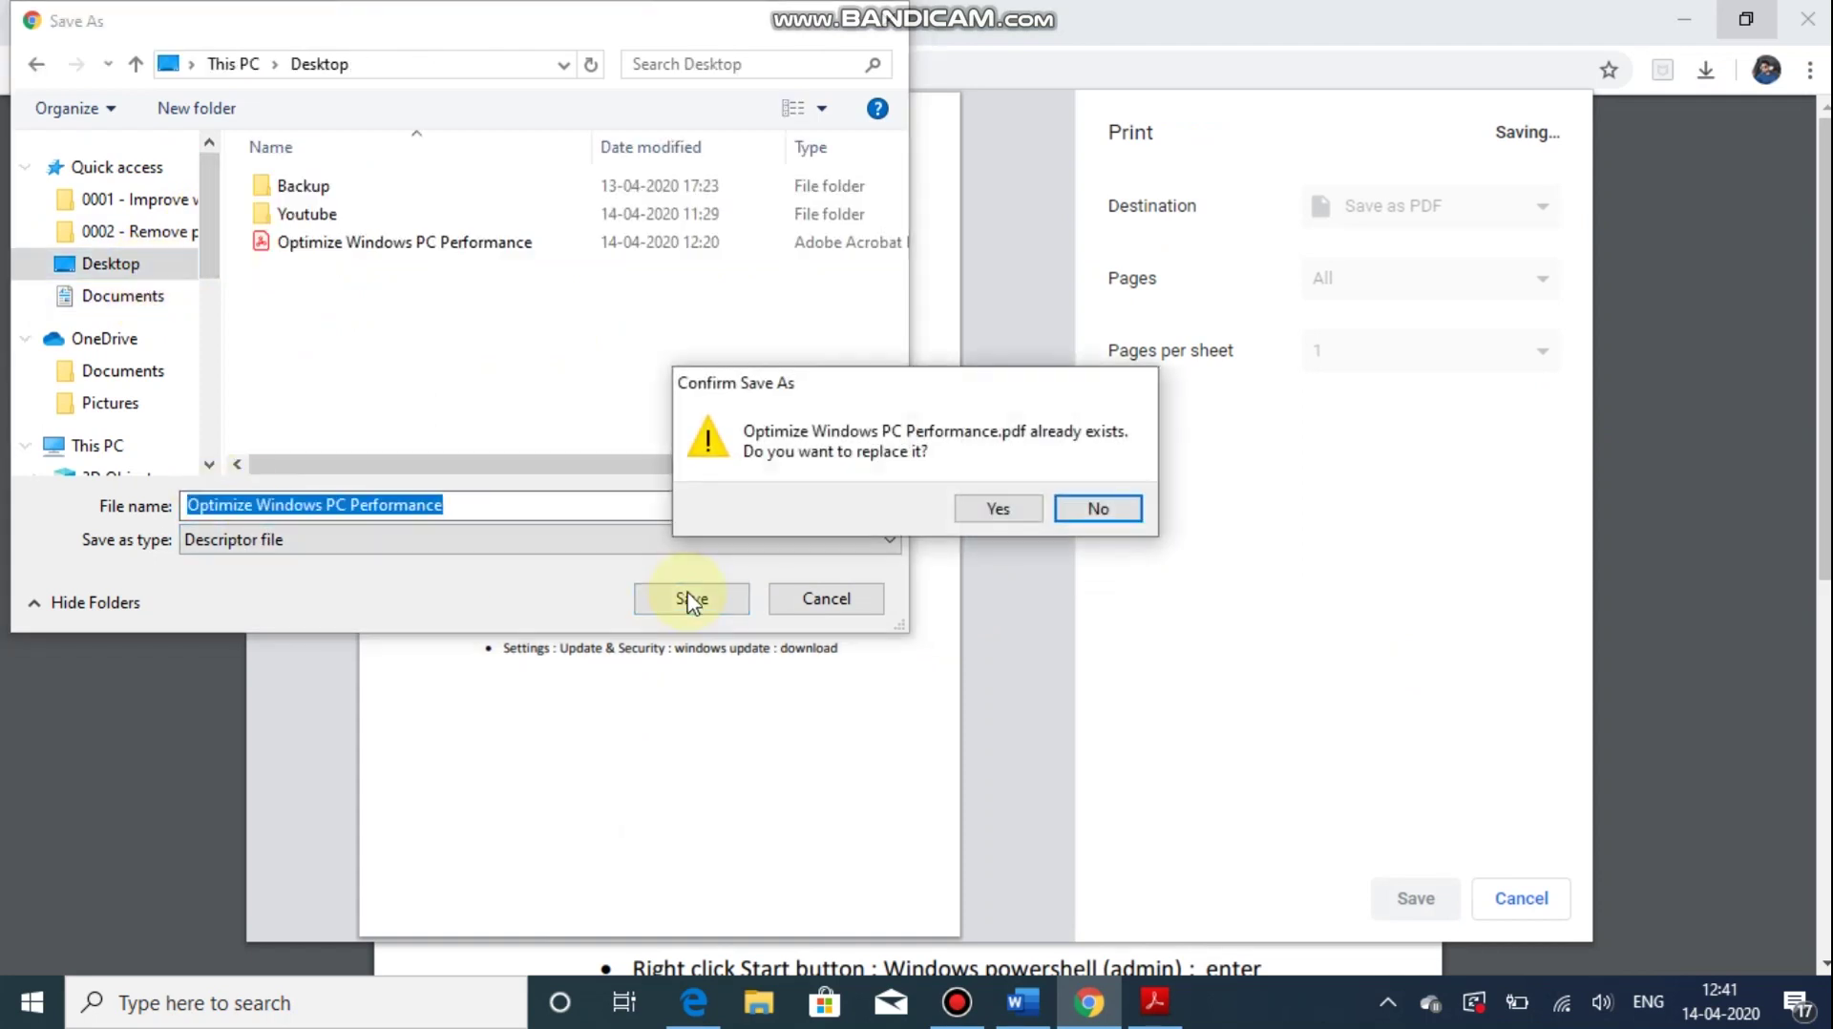
{"action": "left_click", "coordinate": [1096, 507]}
{"action": "key", "text": "BackSpace"}
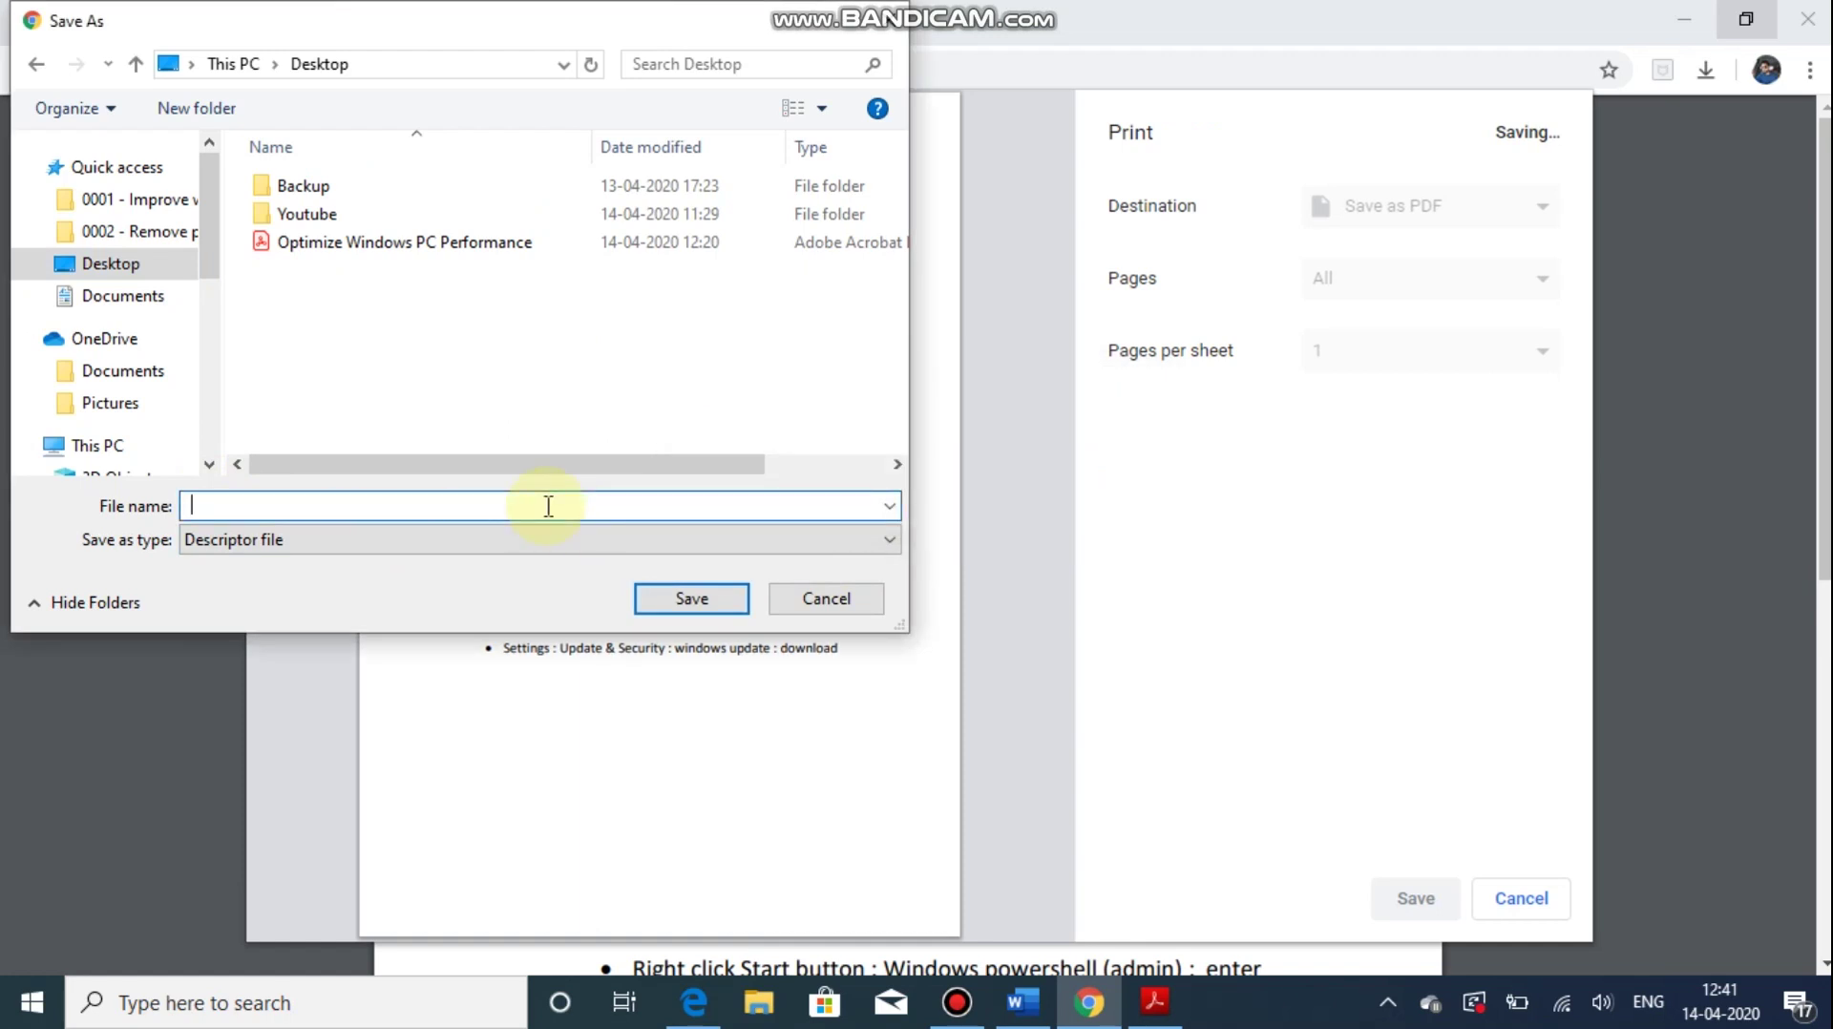
{"action": "key", "text": "ctrl+z"}
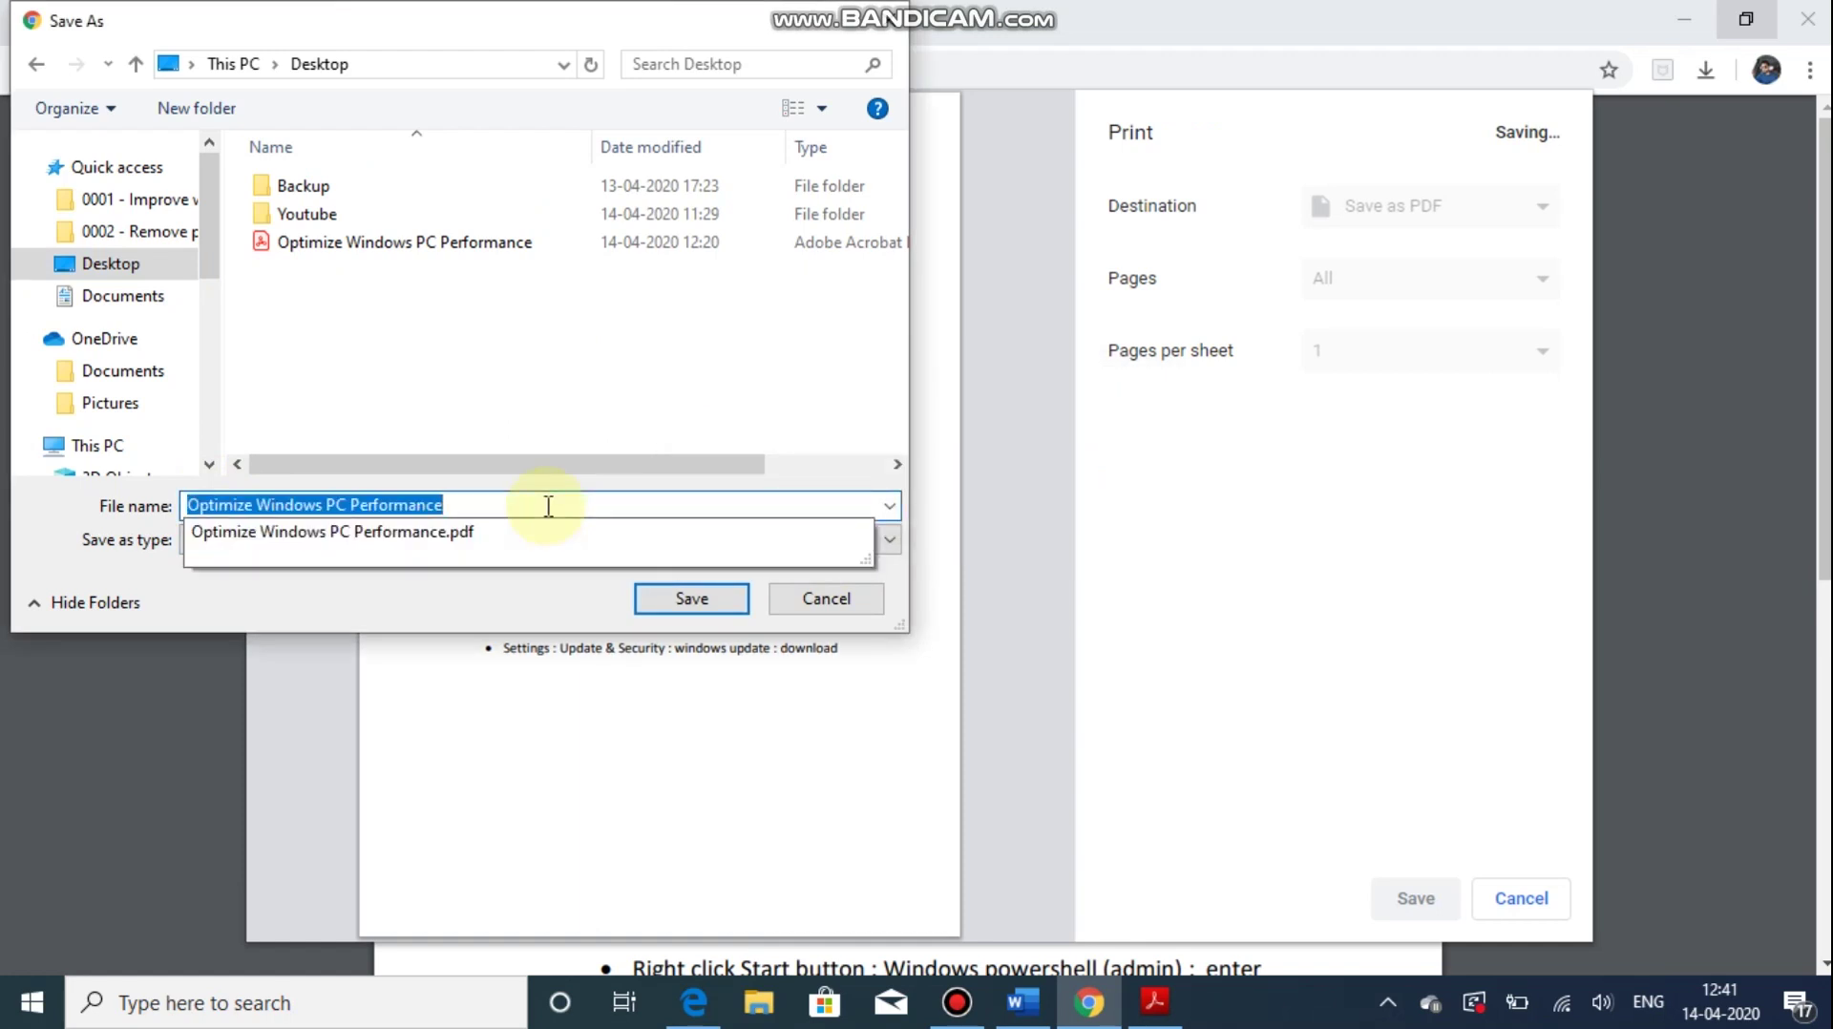
{"action": "key", "text": "BackSpace"}
{"action": "type", "text": "-"}
{"action": "key", "text": "ctrl+z"}
{"action": "left_click", "coordinate": [547, 505]}
{"action": "type", "text": "-no p"}
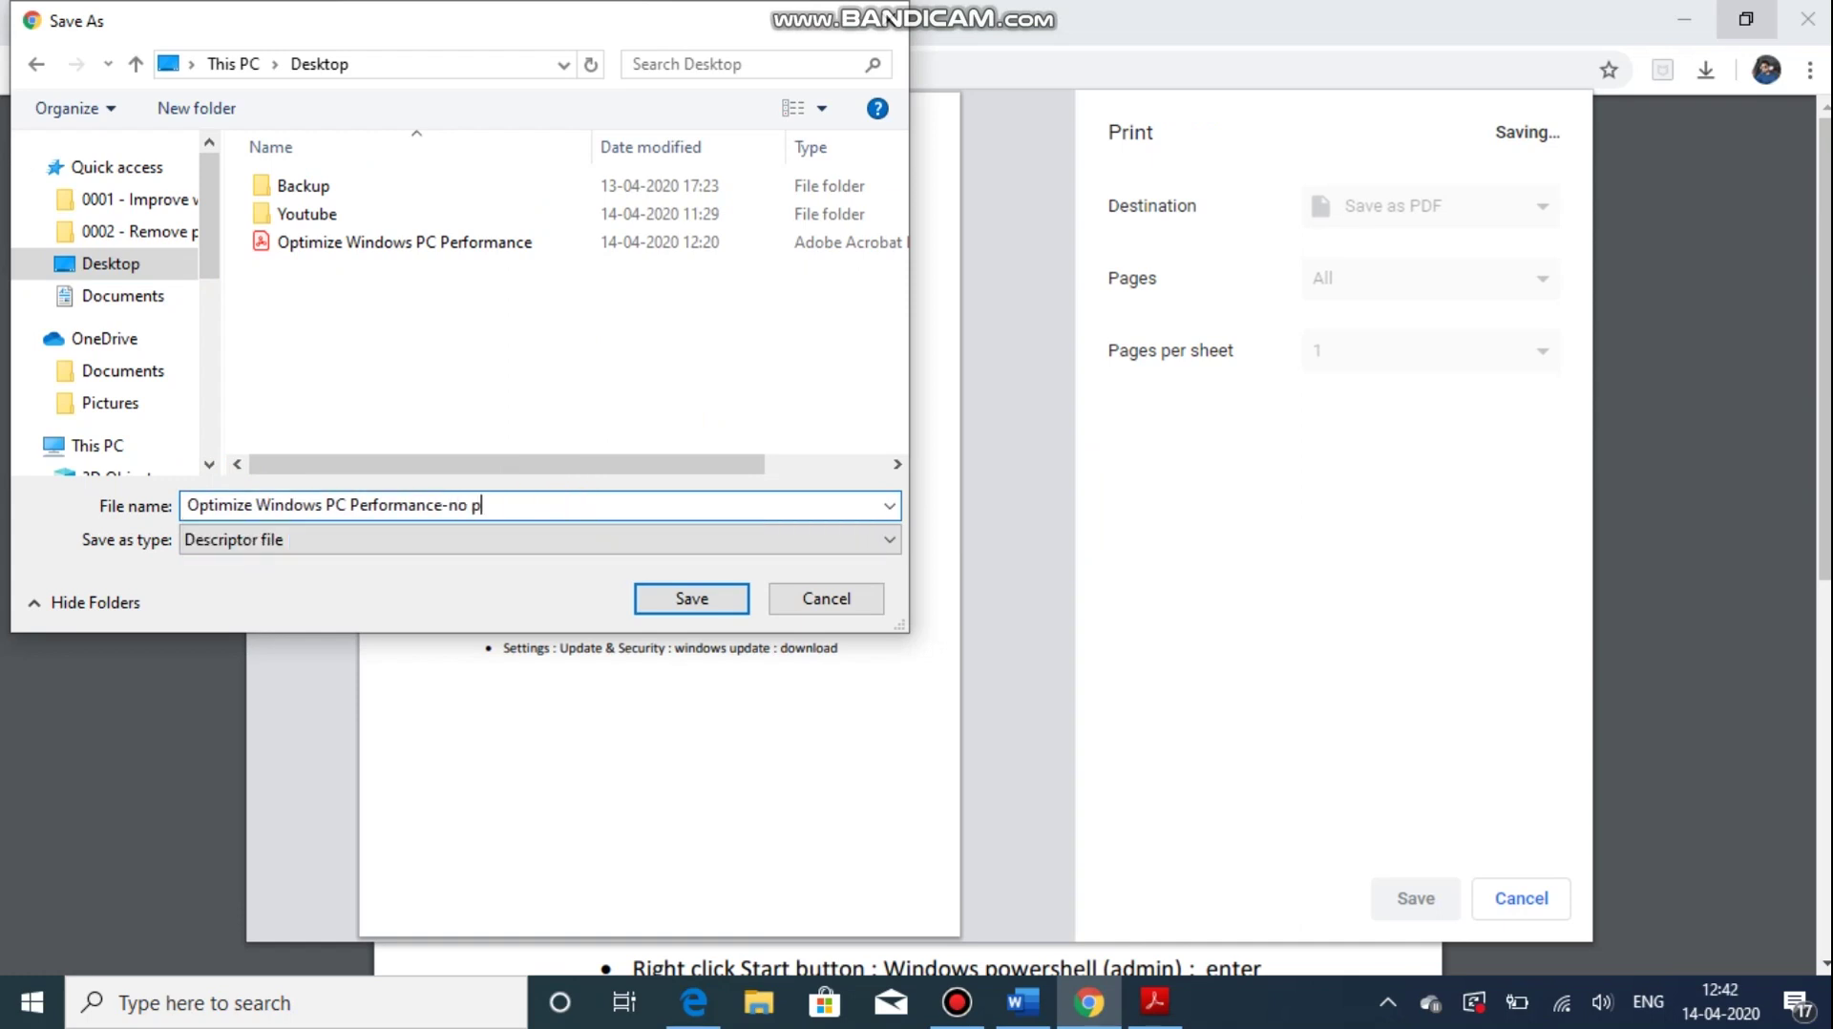
{"action": "type", "text": "assword"}
{"action": "left_click", "coordinate": [689, 597]}
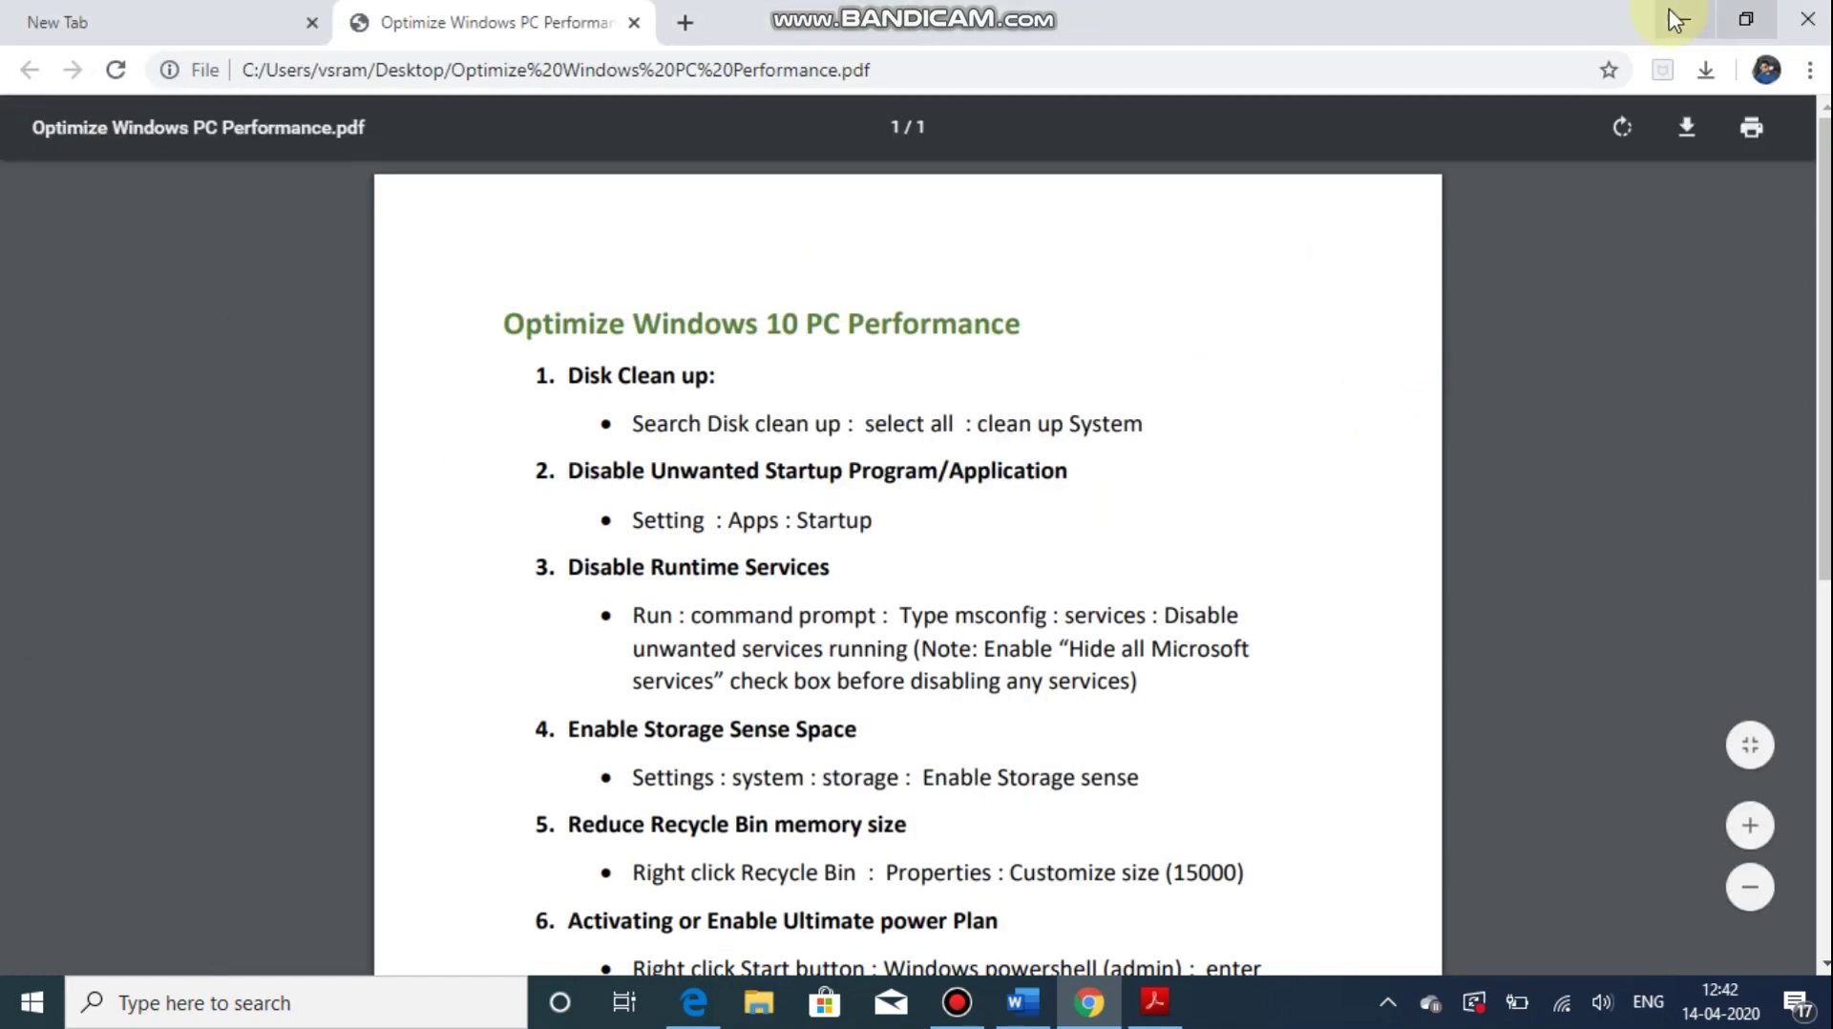
- Open the '-no password' PDF in Acrobat Reader without a password, then select the step 5 bullet in Word
{"action": "left_click", "coordinate": [1673, 20]}
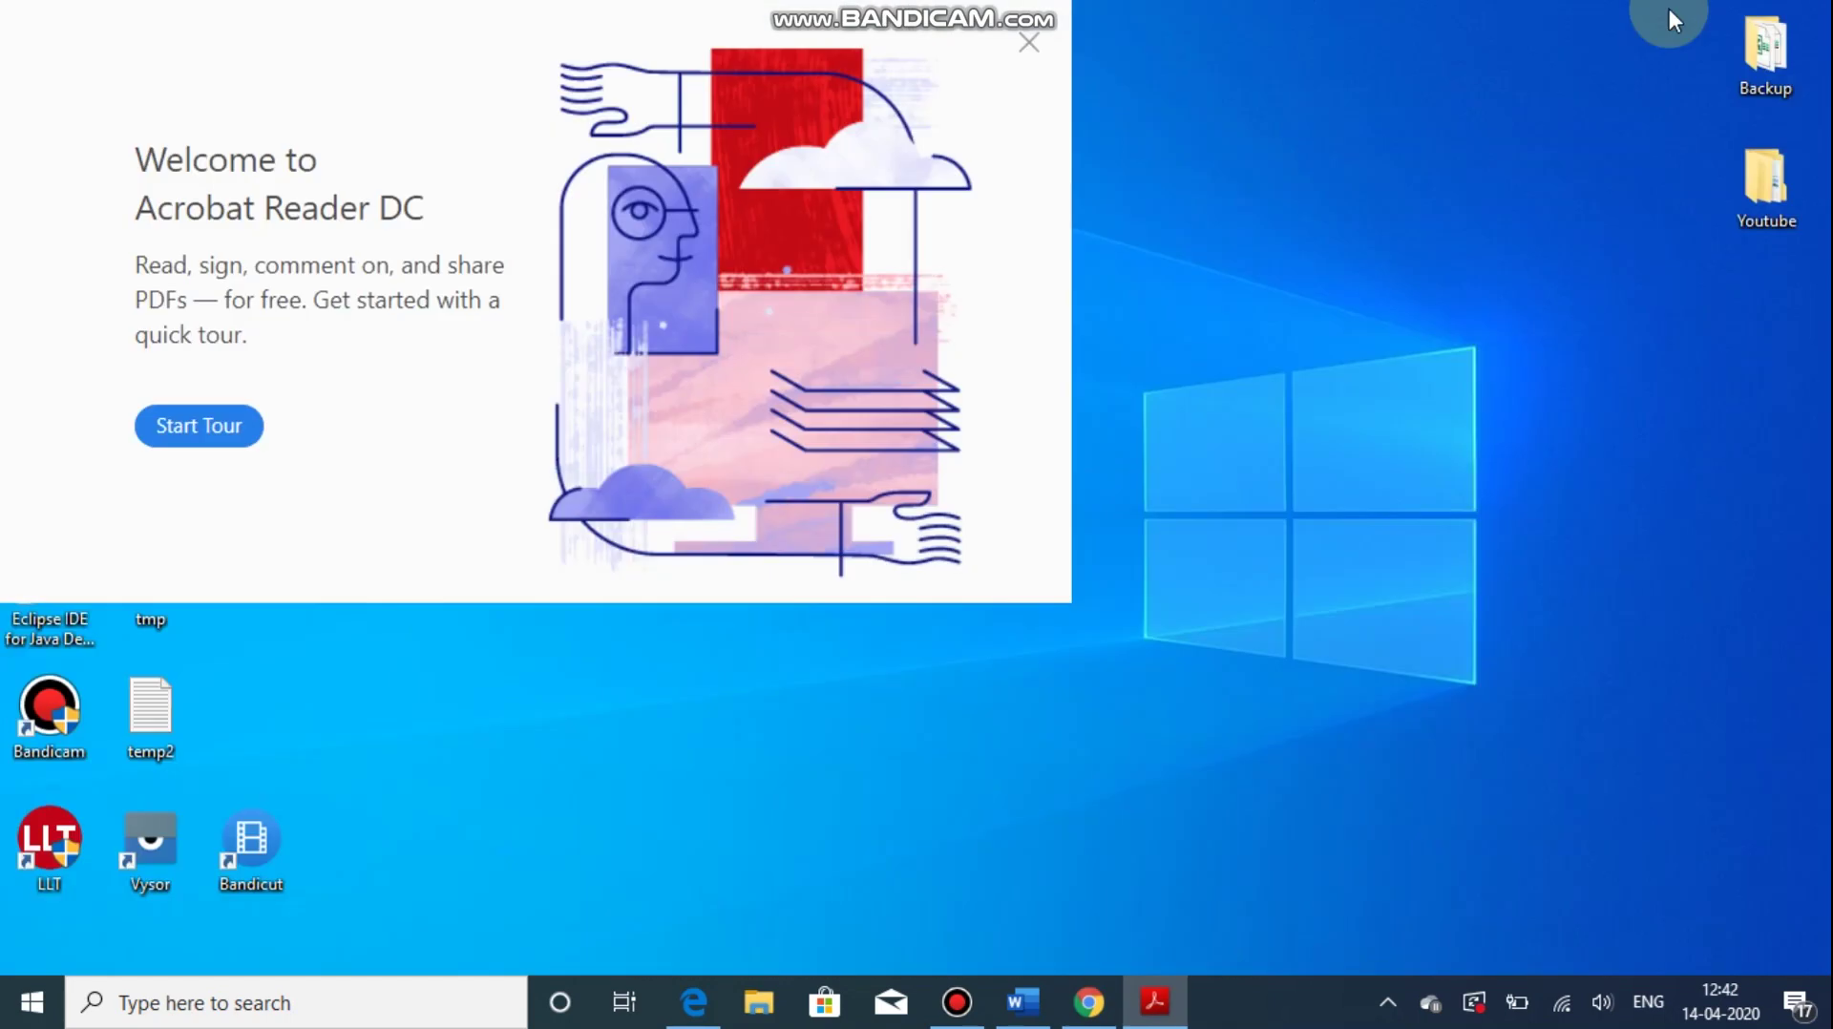
{"action": "left_click", "coordinate": [1037, 42]}
{"action": "left_click", "coordinate": [275, 340]}
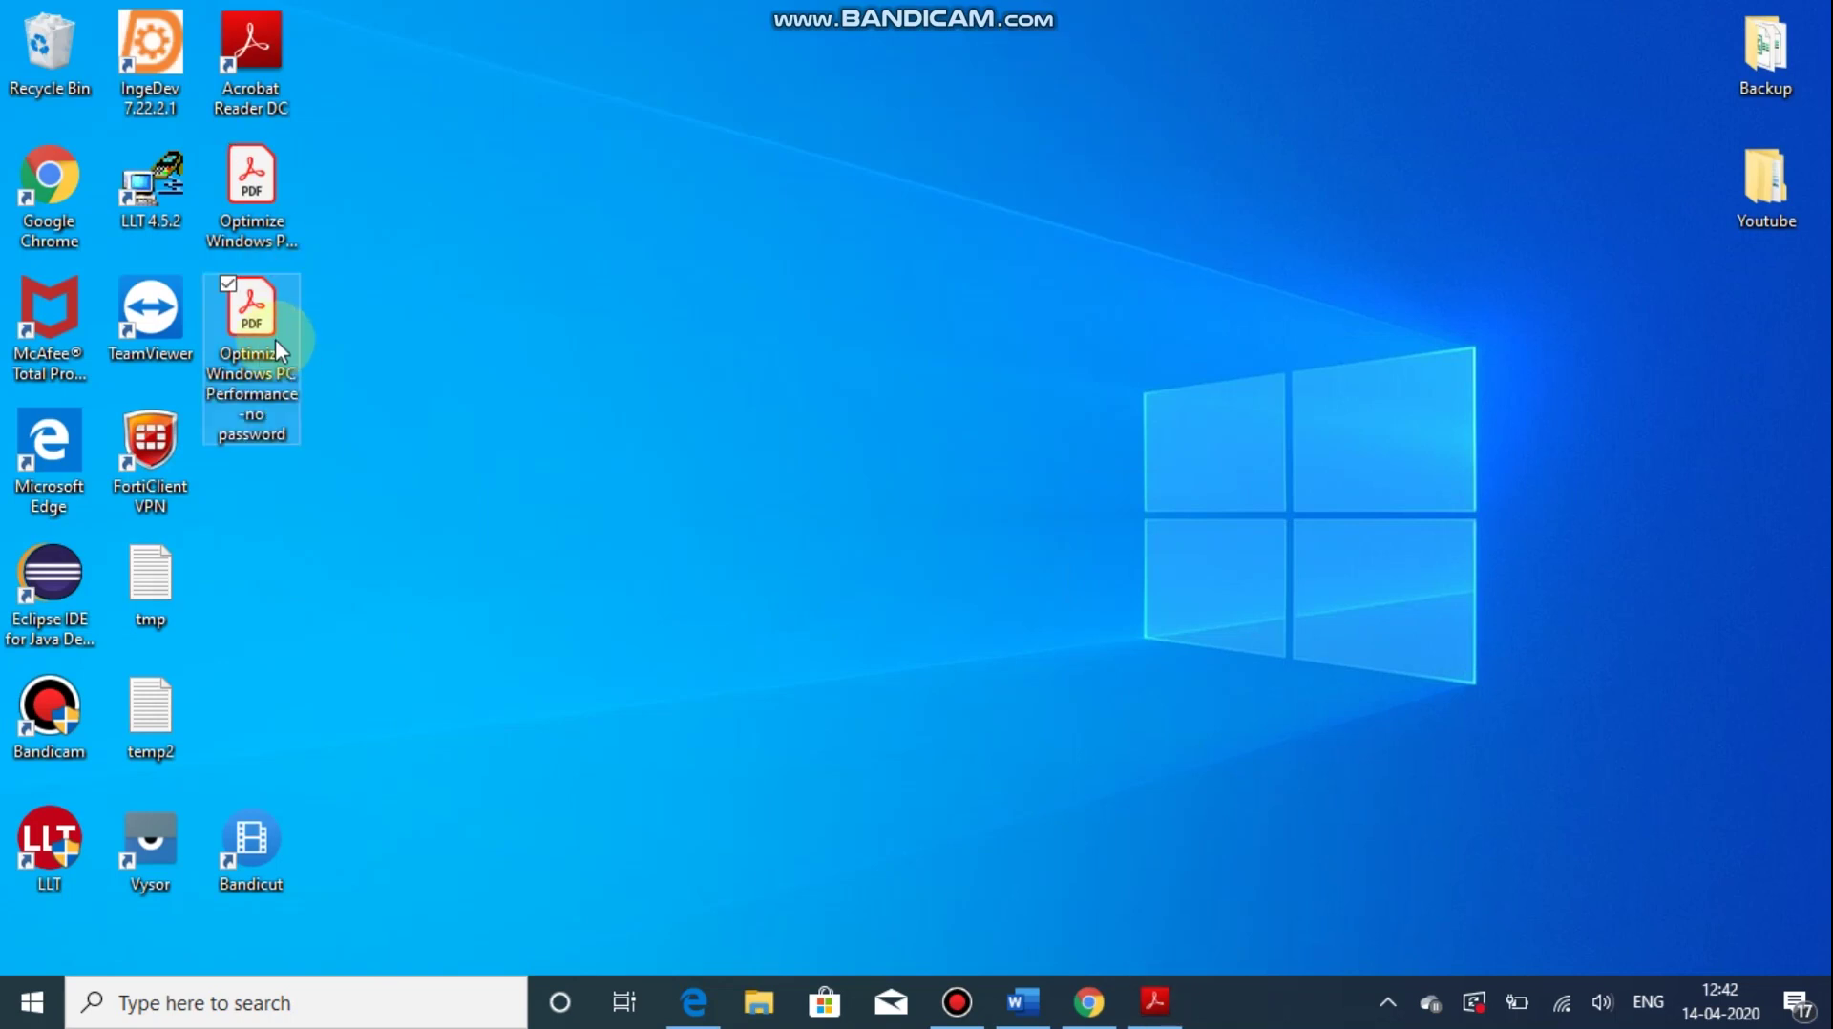
{"action": "double_click", "coordinate": [275, 340]}
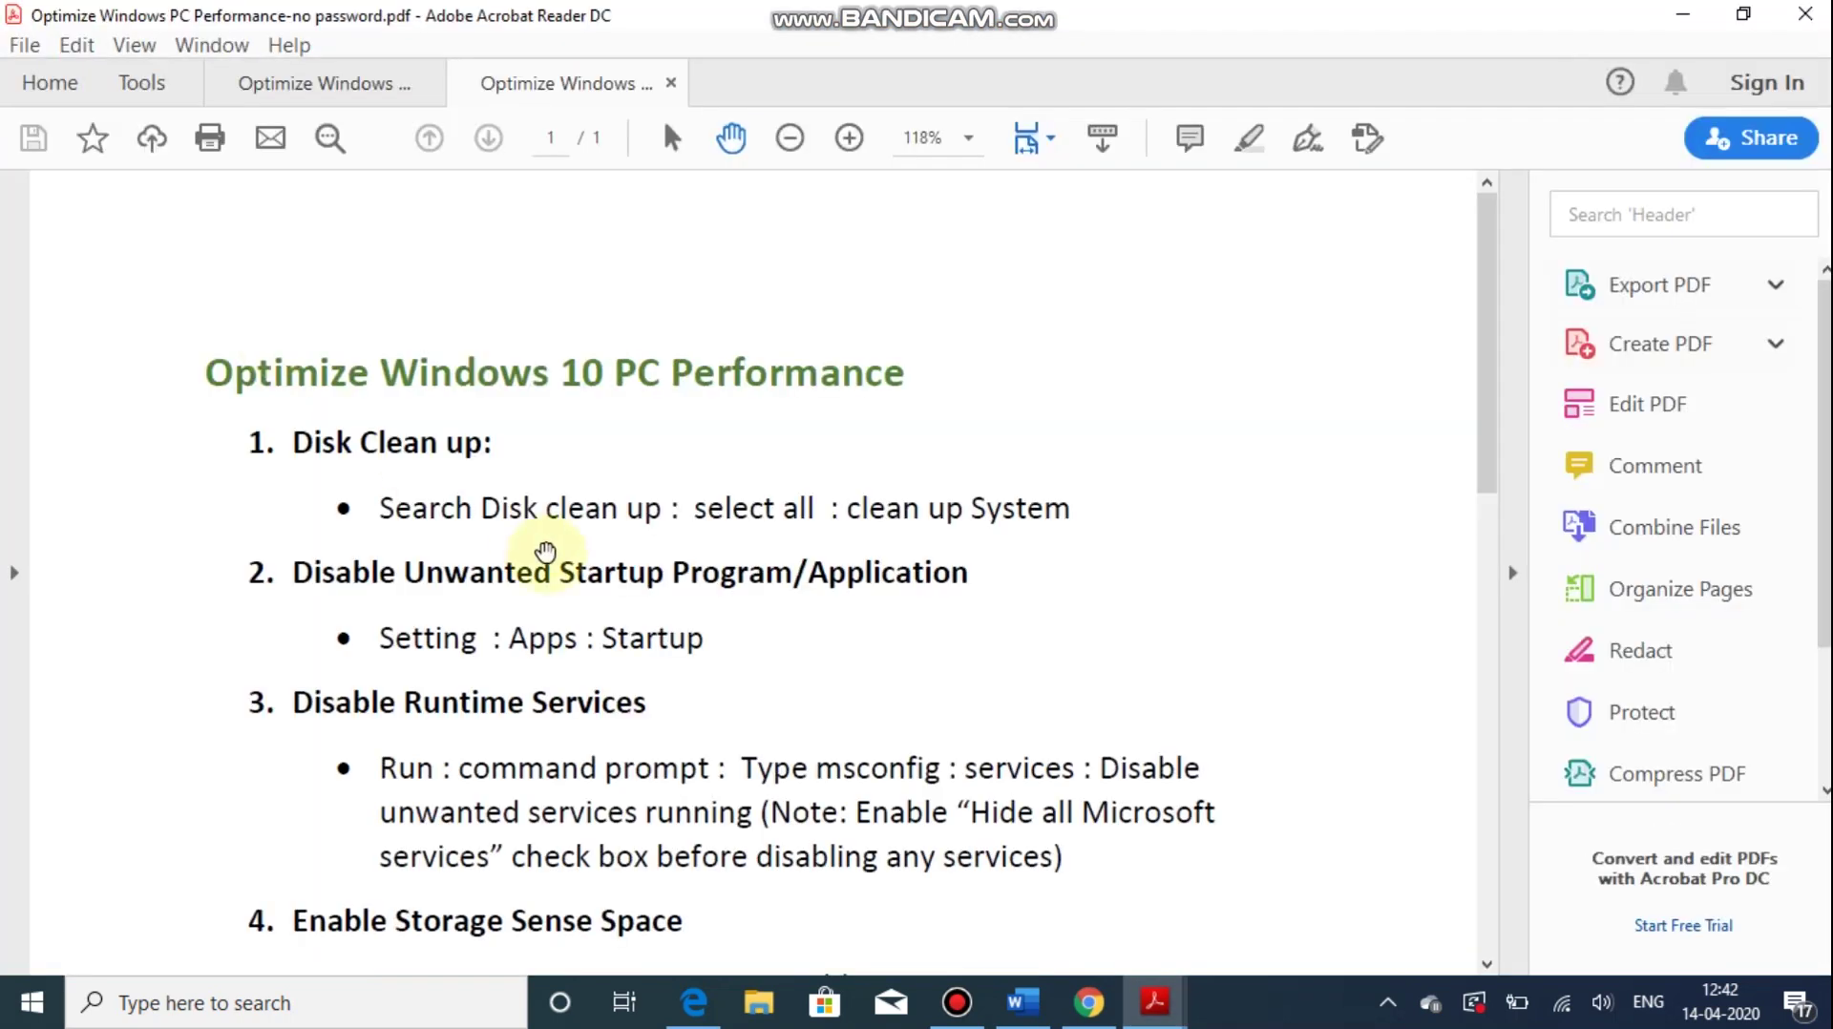
{"action": "scroll", "coordinate": [530, 539], "scroll_direction": "down", "scroll_amount": 10}
{"action": "scroll", "coordinate": [585, 604], "scroll_direction": "down", "scroll_amount": 3}
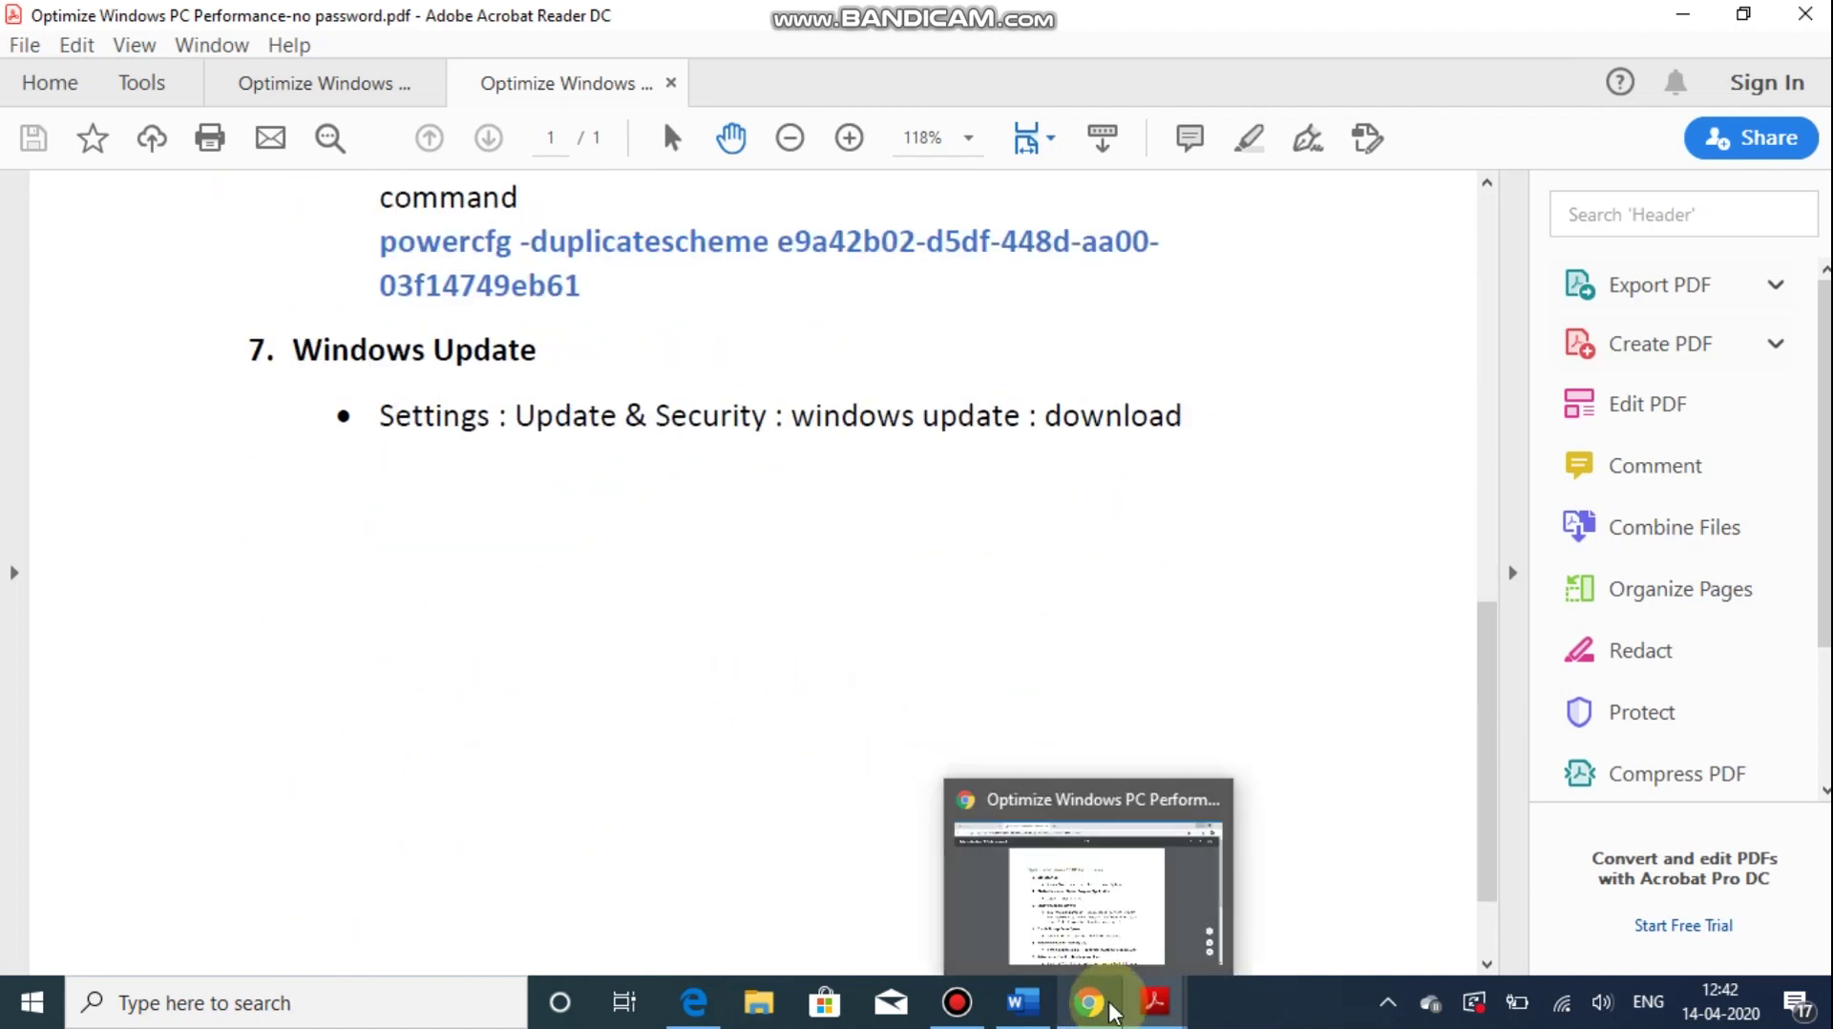
{"action": "left_click", "coordinate": [1017, 1002]}
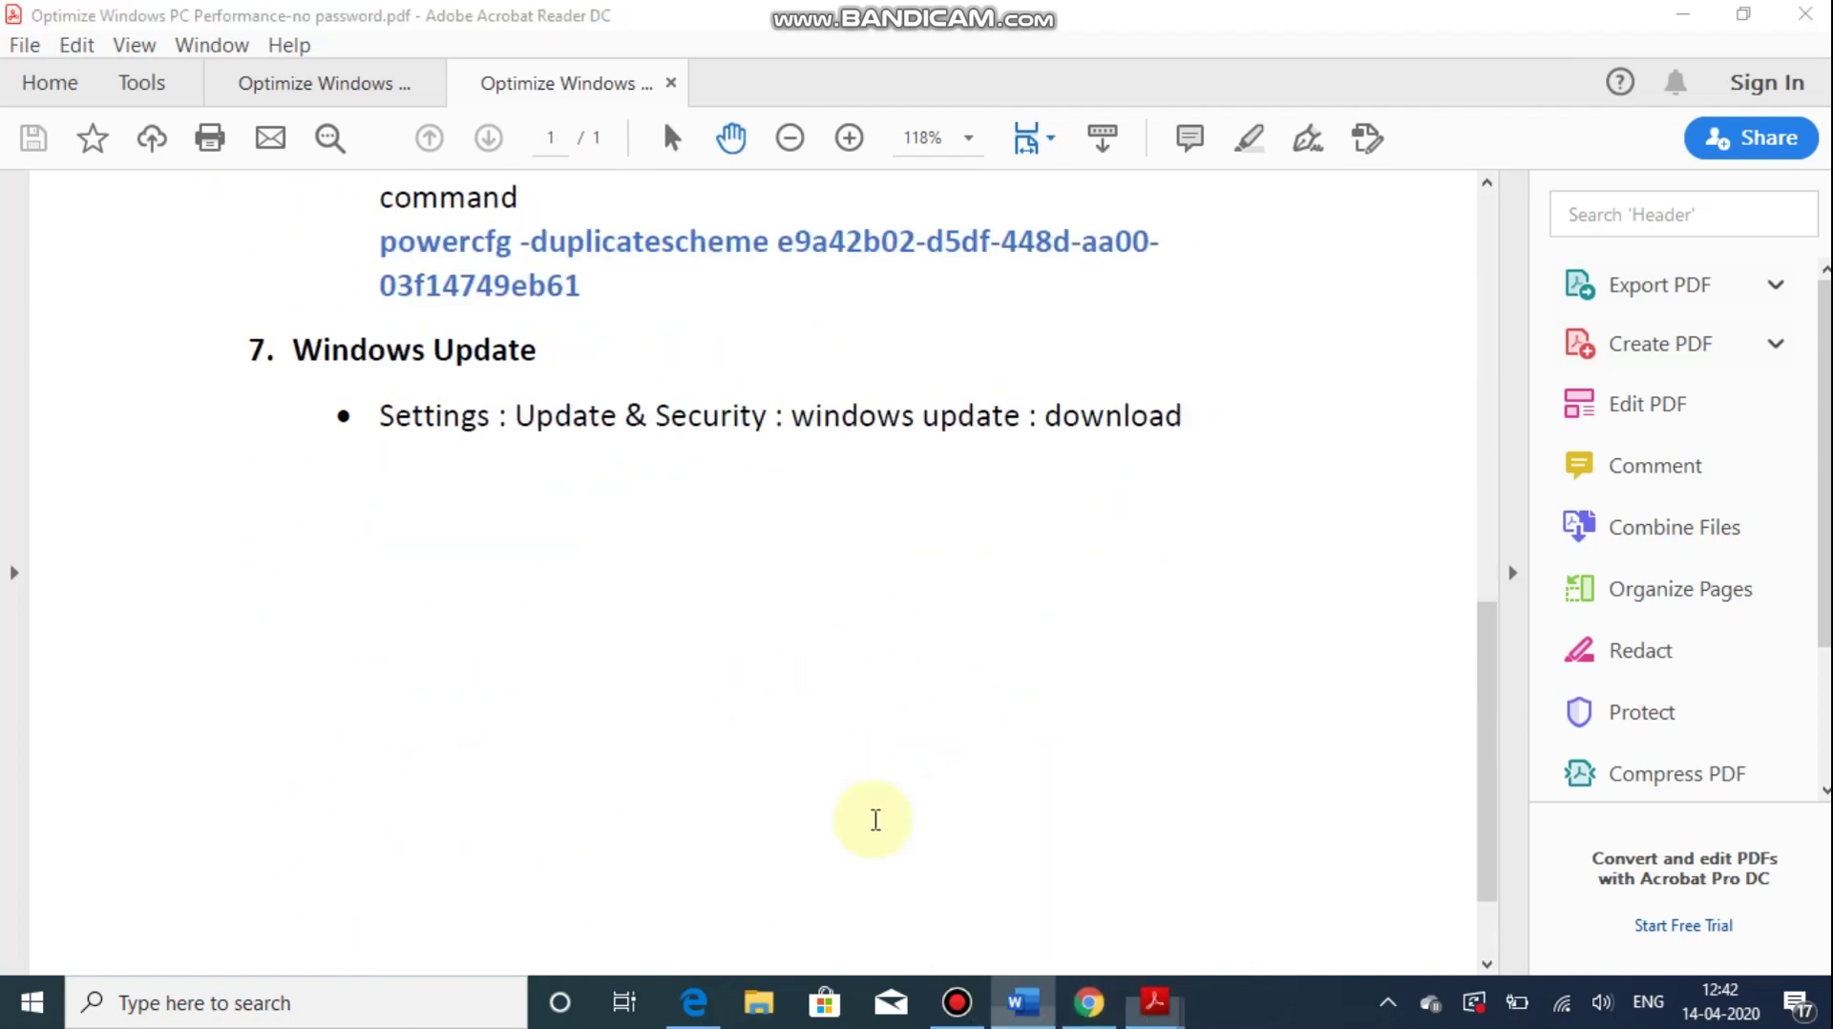
{"action": "left_click_drag", "start_coordinate": [358, 627], "coordinate": [1168, 616]}
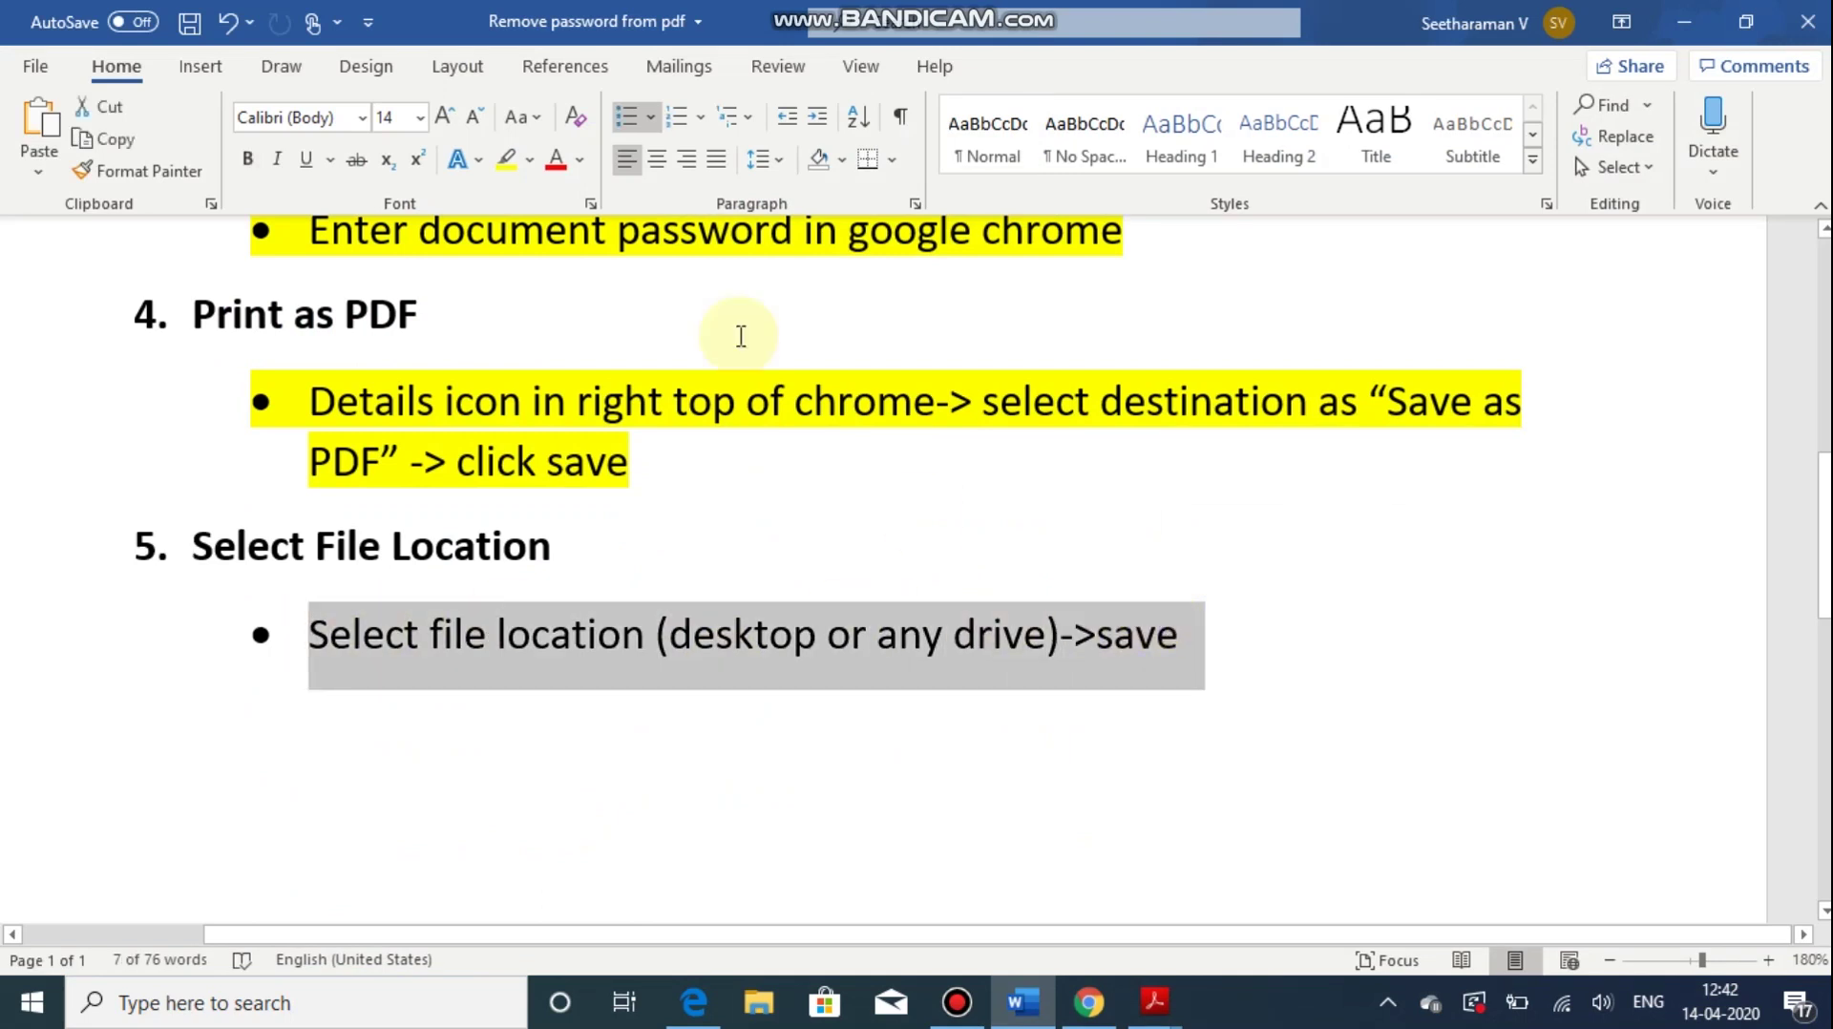
- Highlight the step 5 bullet about selecting the file location in yellow
{"action": "left_click", "coordinate": [516, 167]}
{"action": "left_click", "coordinate": [681, 511]}
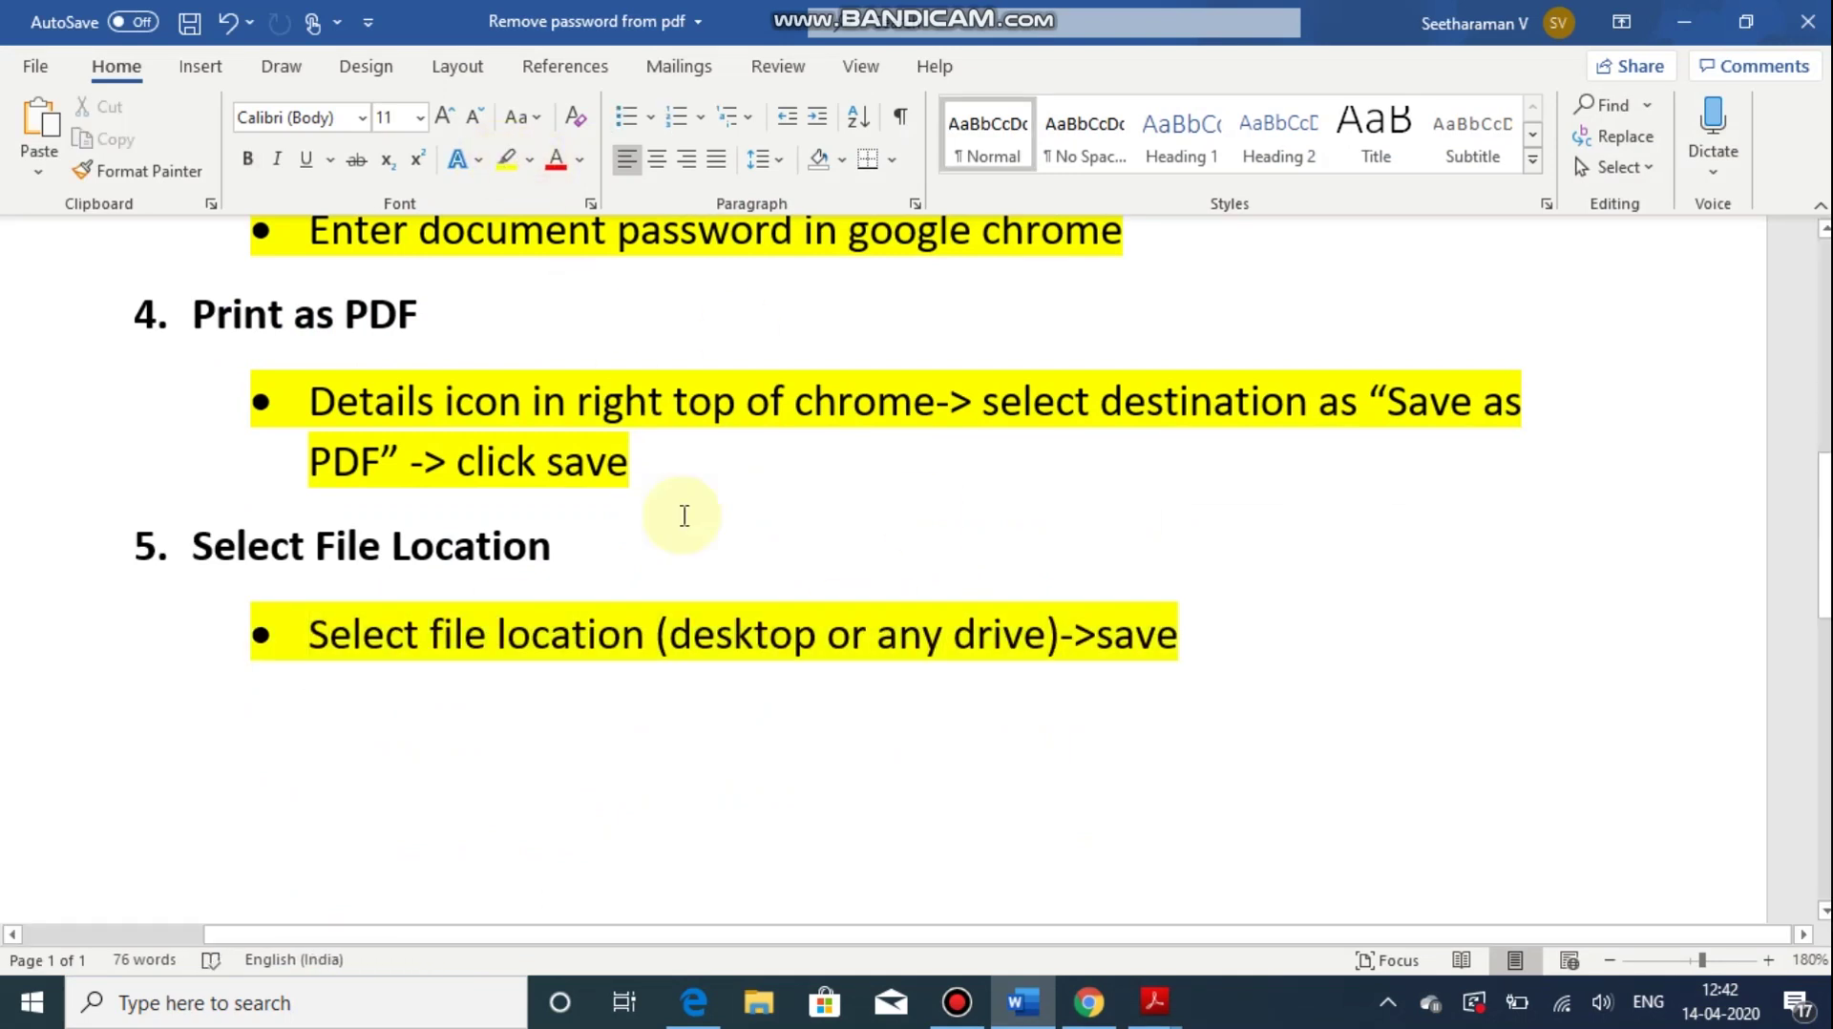
{"action": "scroll", "coordinate": [659, 482], "scroll_direction": "up", "scroll_amount": 3}
{"action": "scroll", "coordinate": [656, 481], "scroll_direction": "up", "scroll_amount": 3}
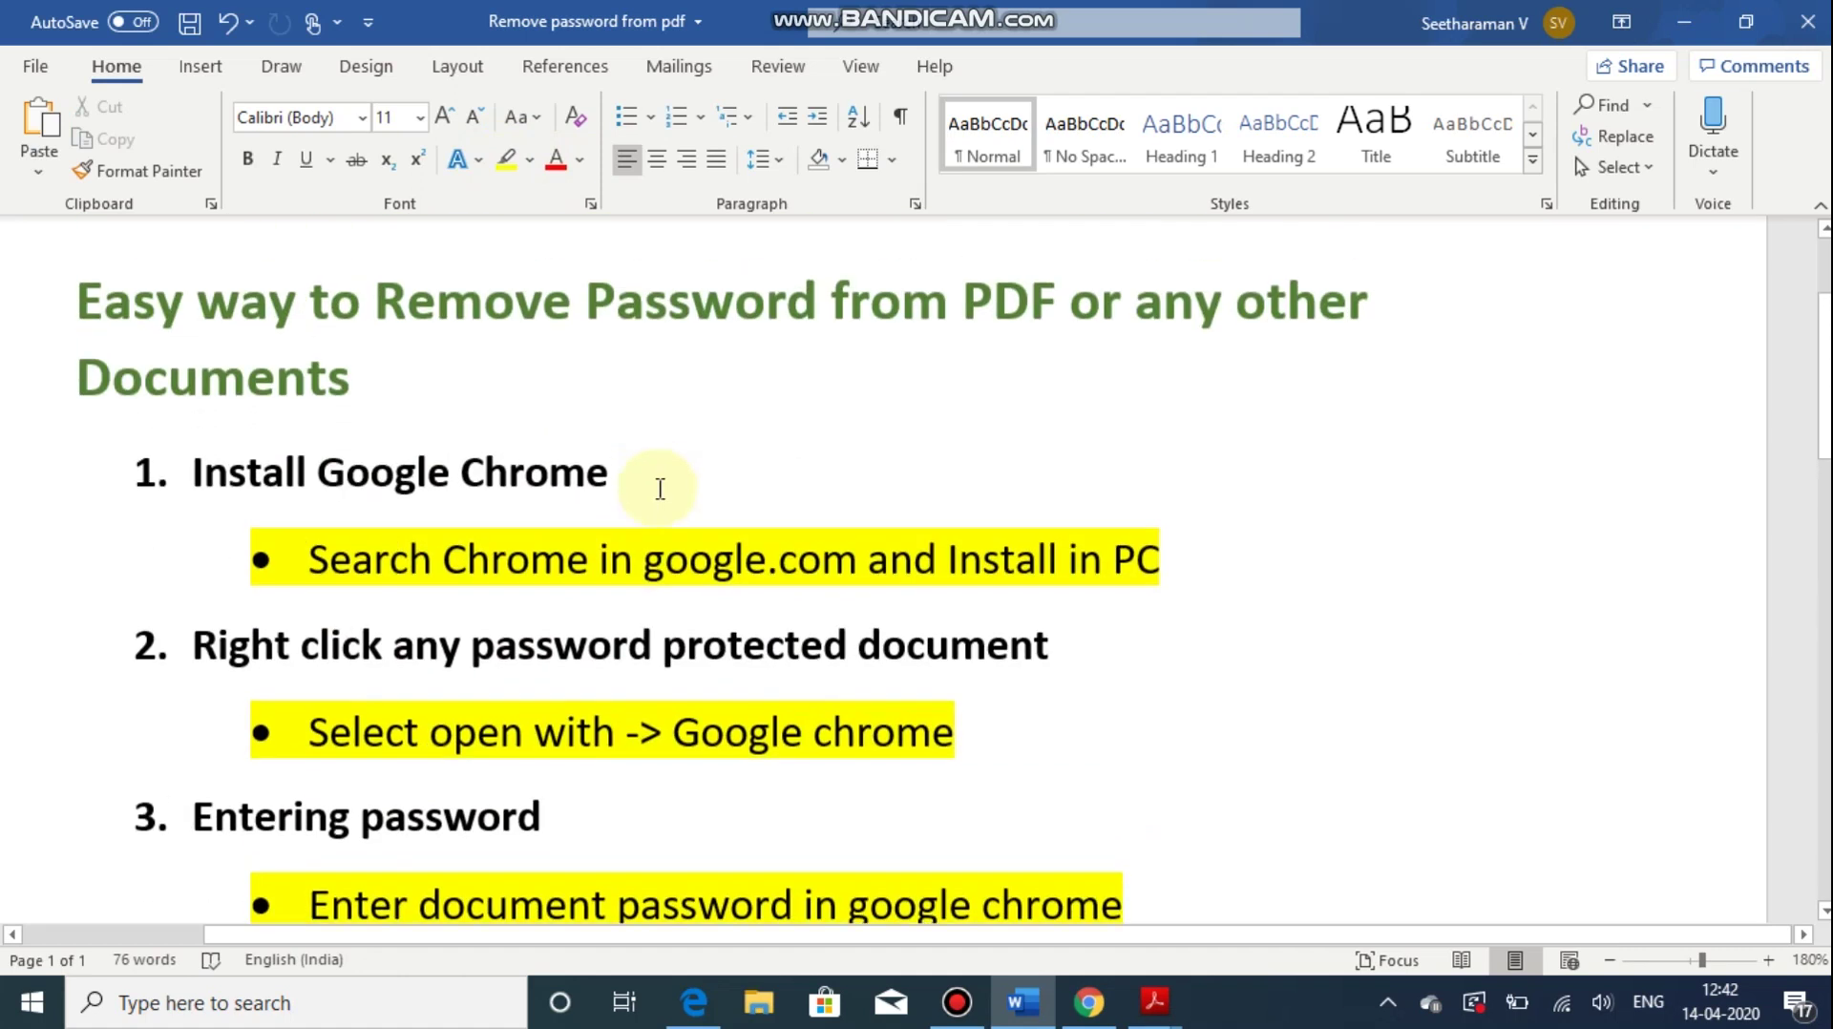
{"action": "scroll", "coordinate": [662, 519], "scroll_direction": "down", "scroll_amount": 3}
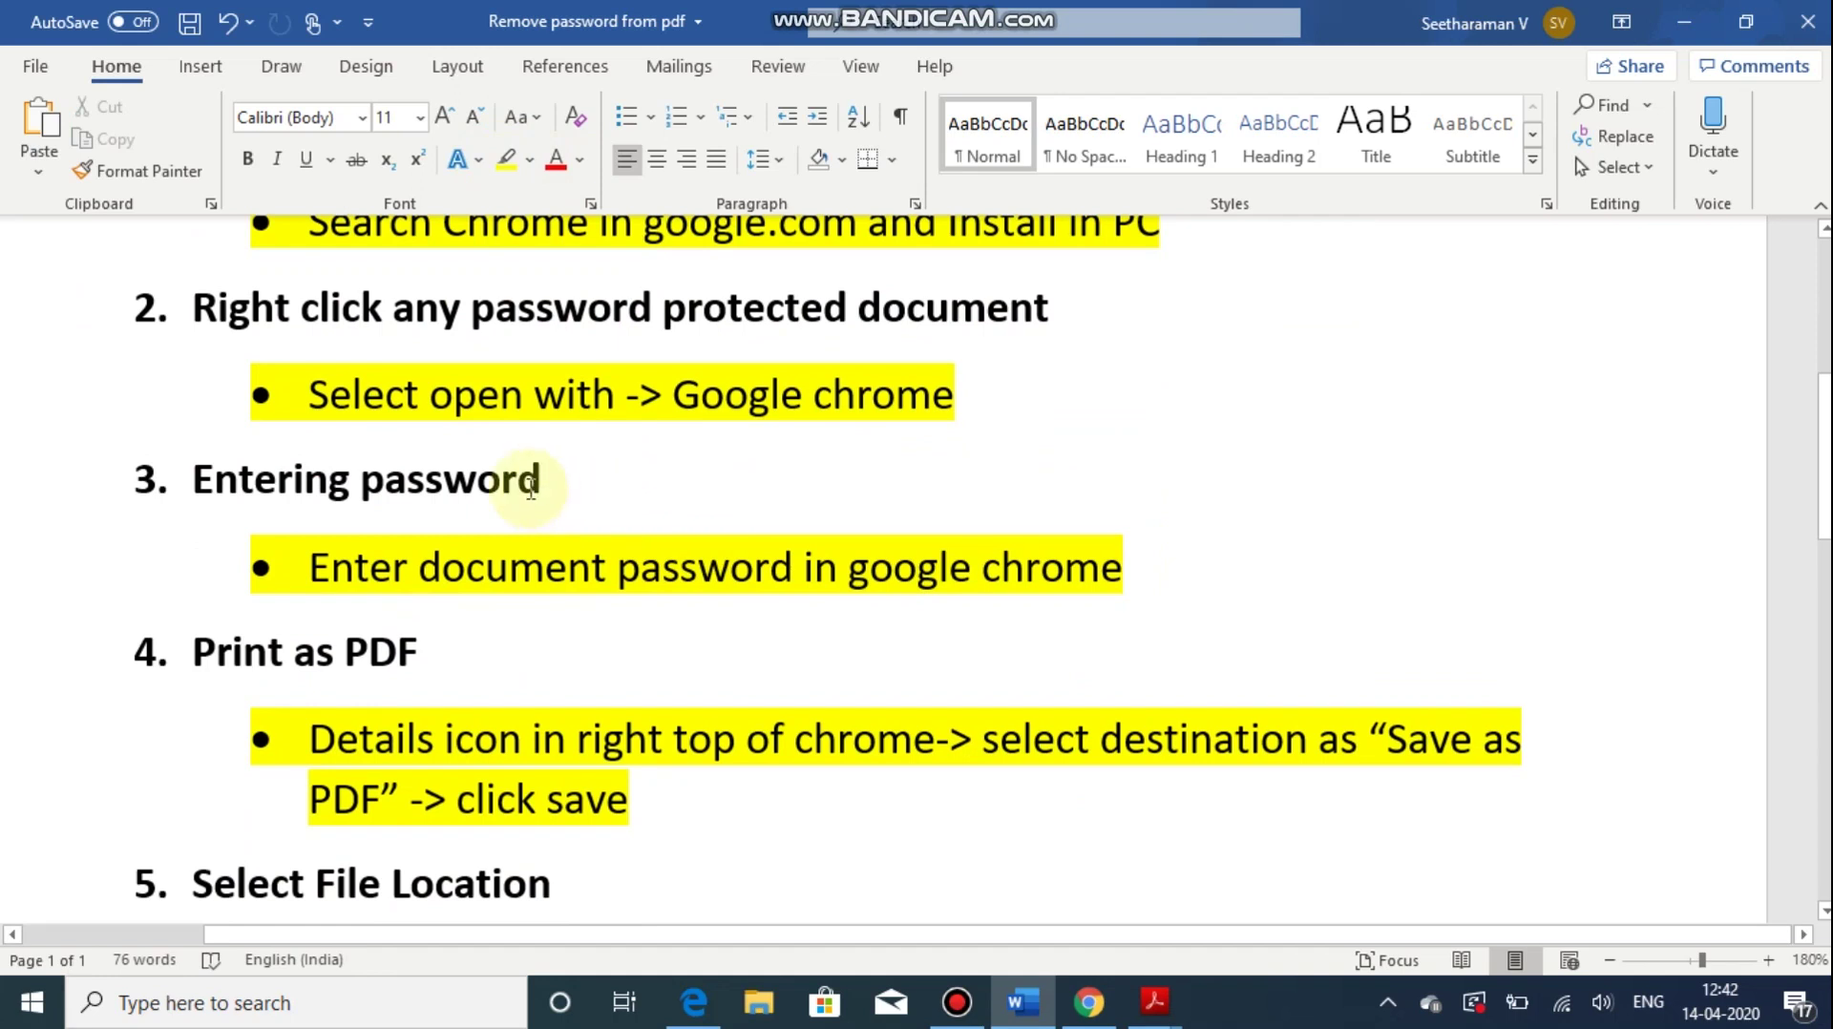
- Select the 'Easy way to Remove Password' title at the top of the notes
{"action": "left_click_drag", "start_coordinate": [964, 392], "coordinate": [304, 386]}
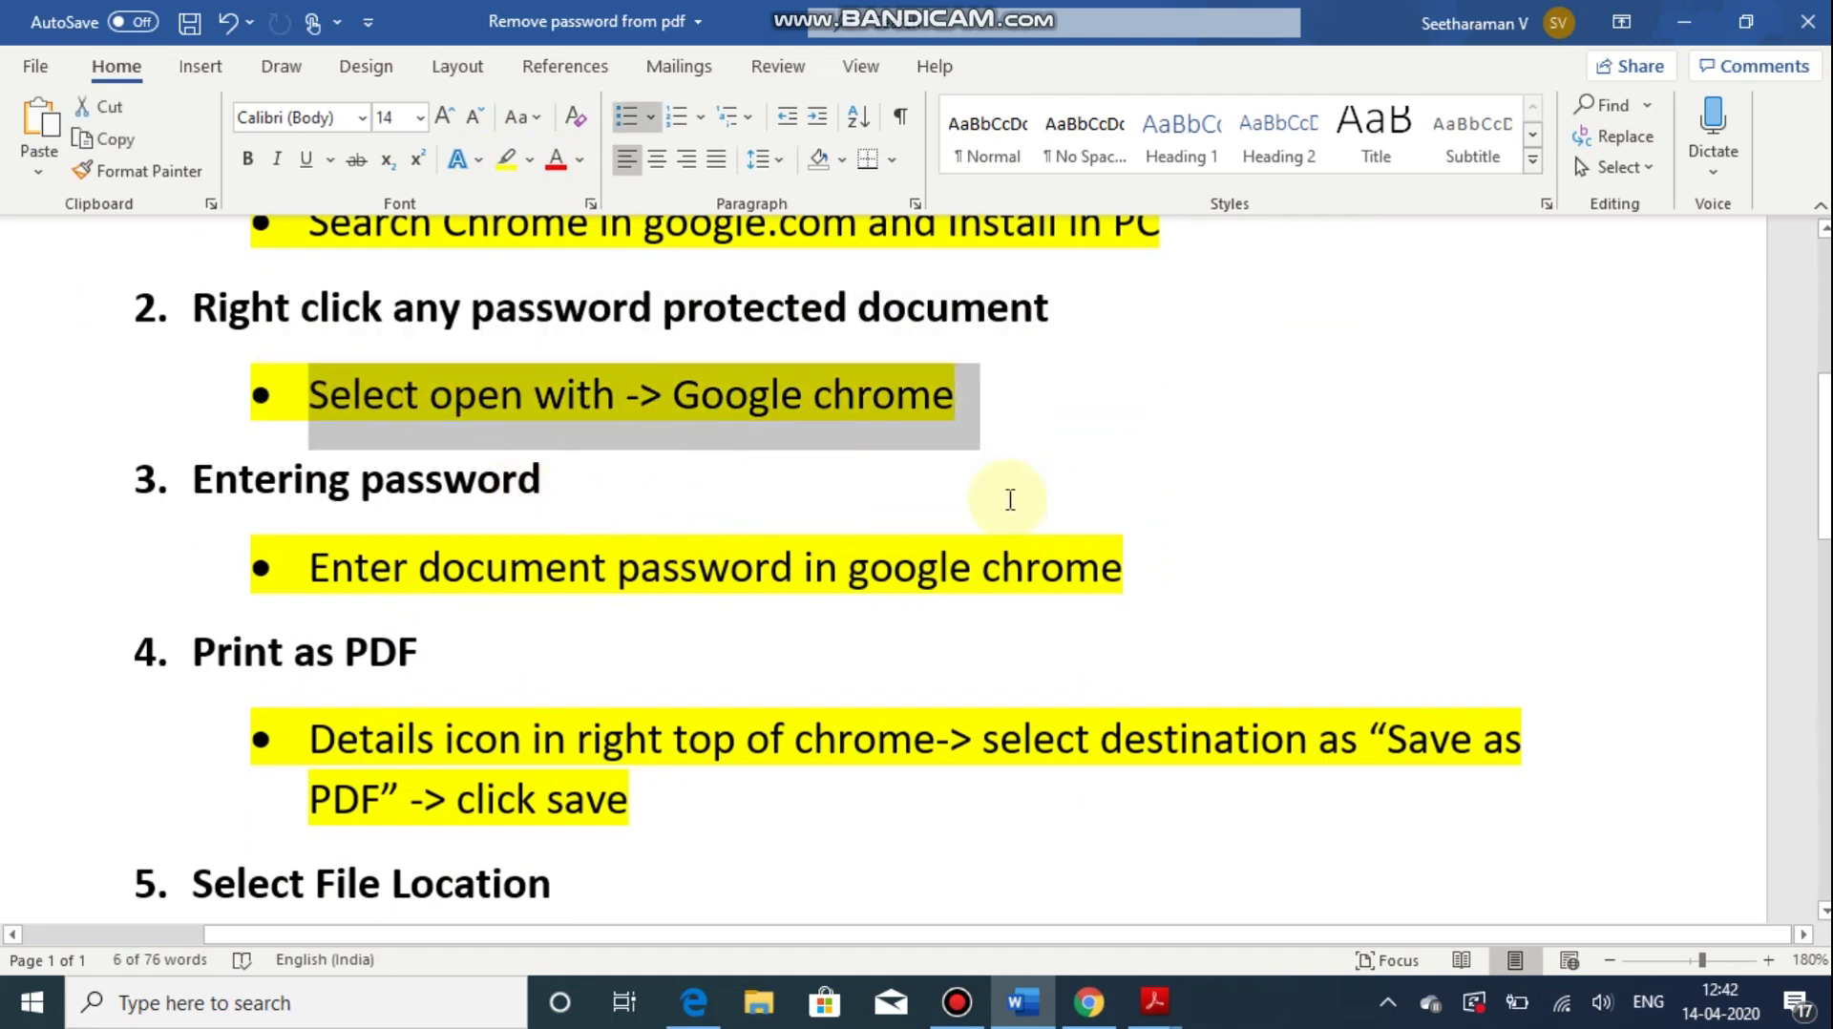
{"action": "left_click", "coordinate": [959, 399]}
{"action": "scroll", "coordinate": [964, 401], "scroll_direction": "up", "scroll_amount": 5}
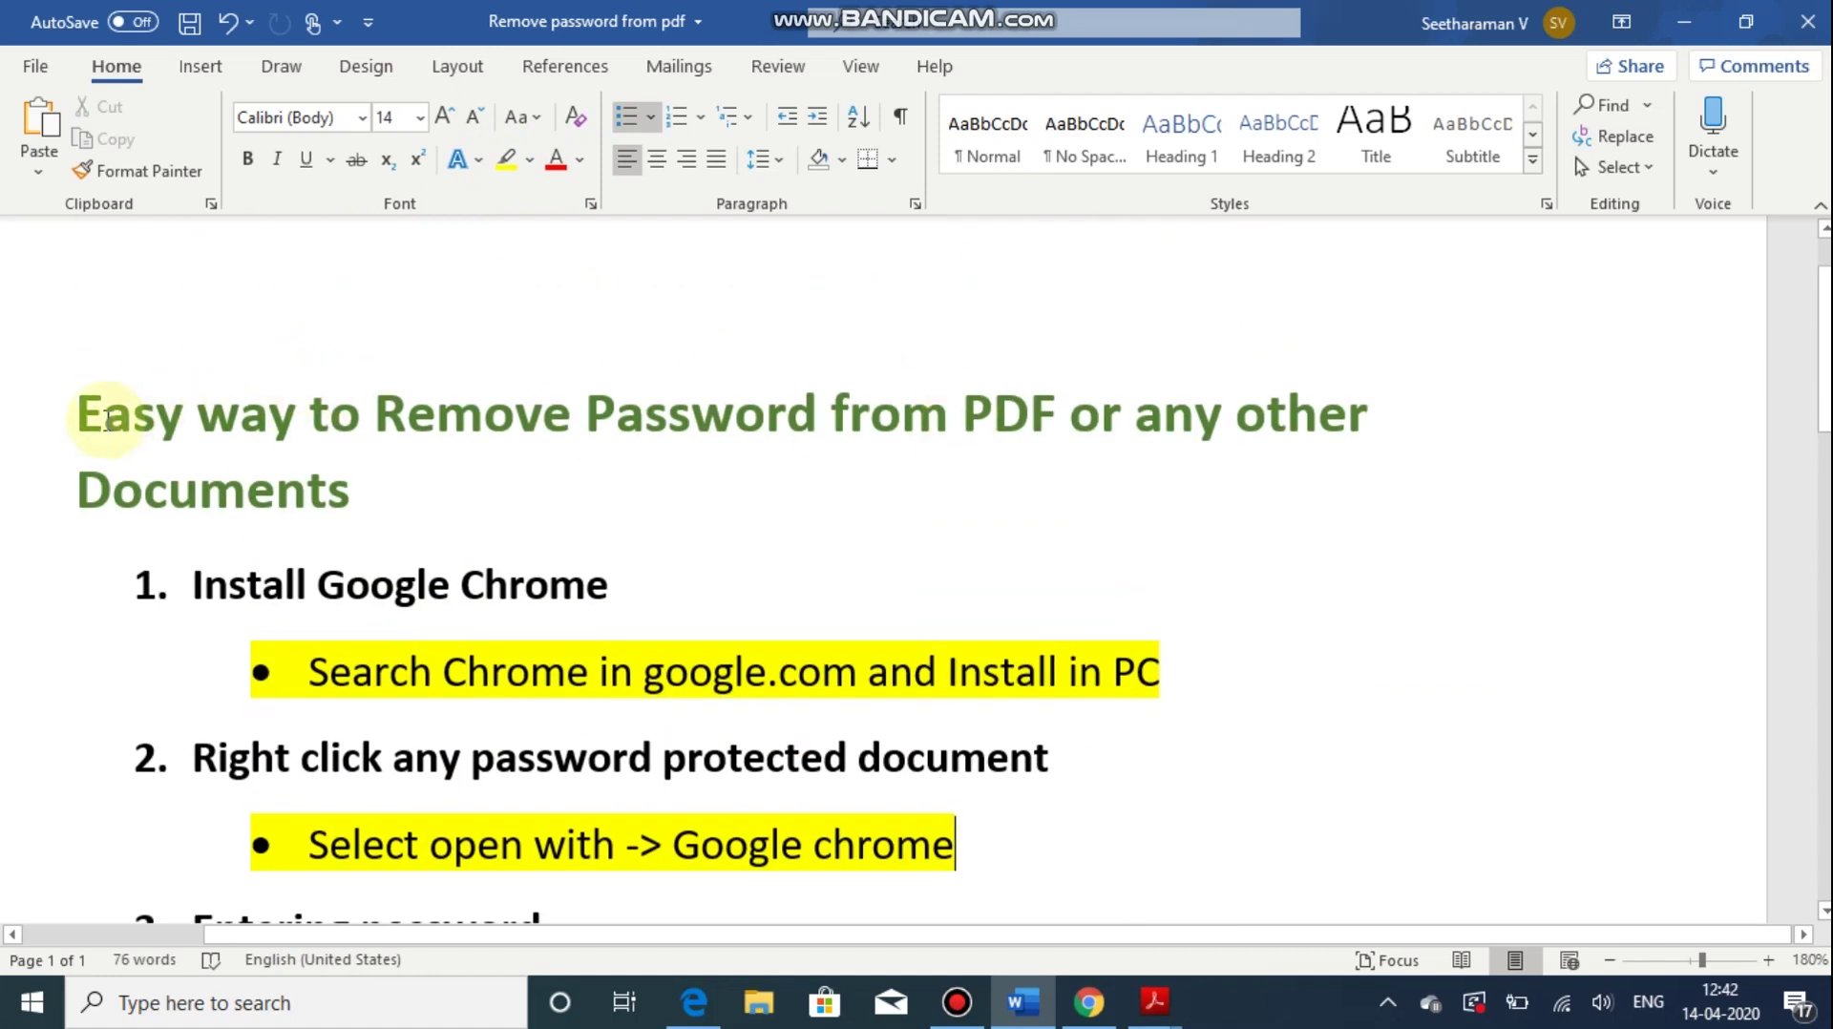
{"action": "left_click_drag", "start_coordinate": [72, 406], "coordinate": [372, 487]}
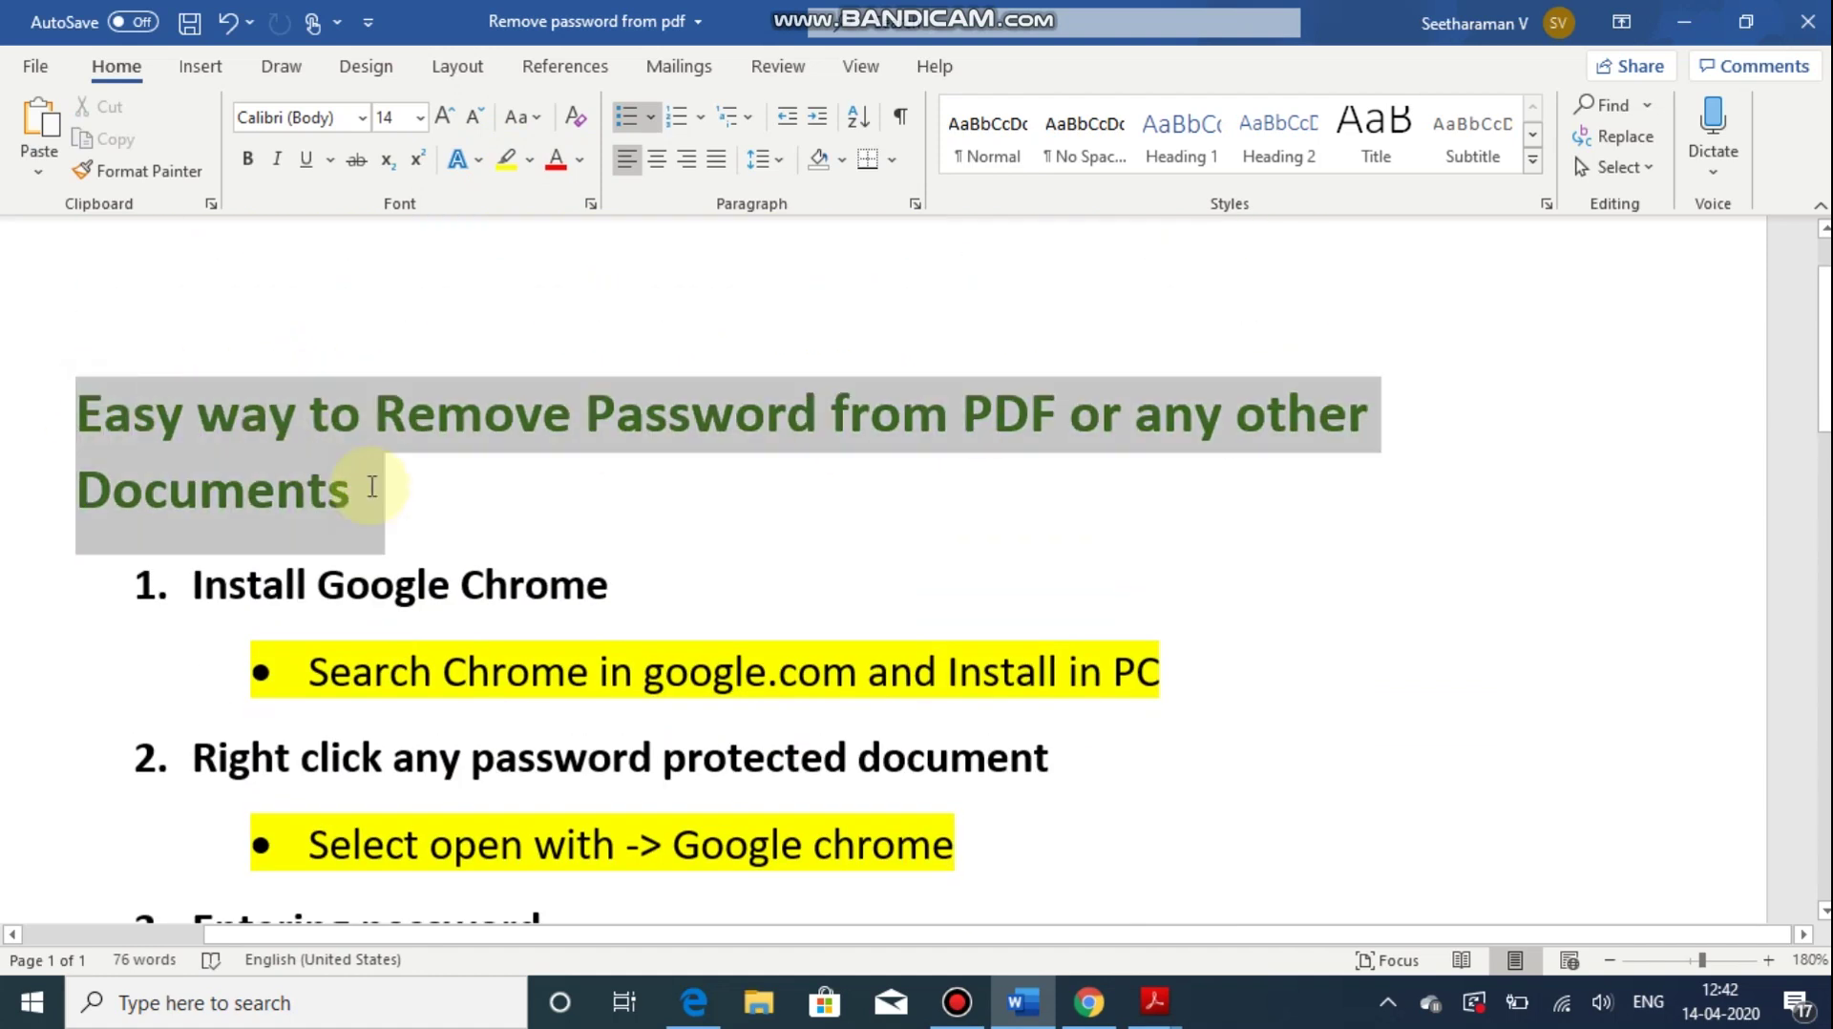